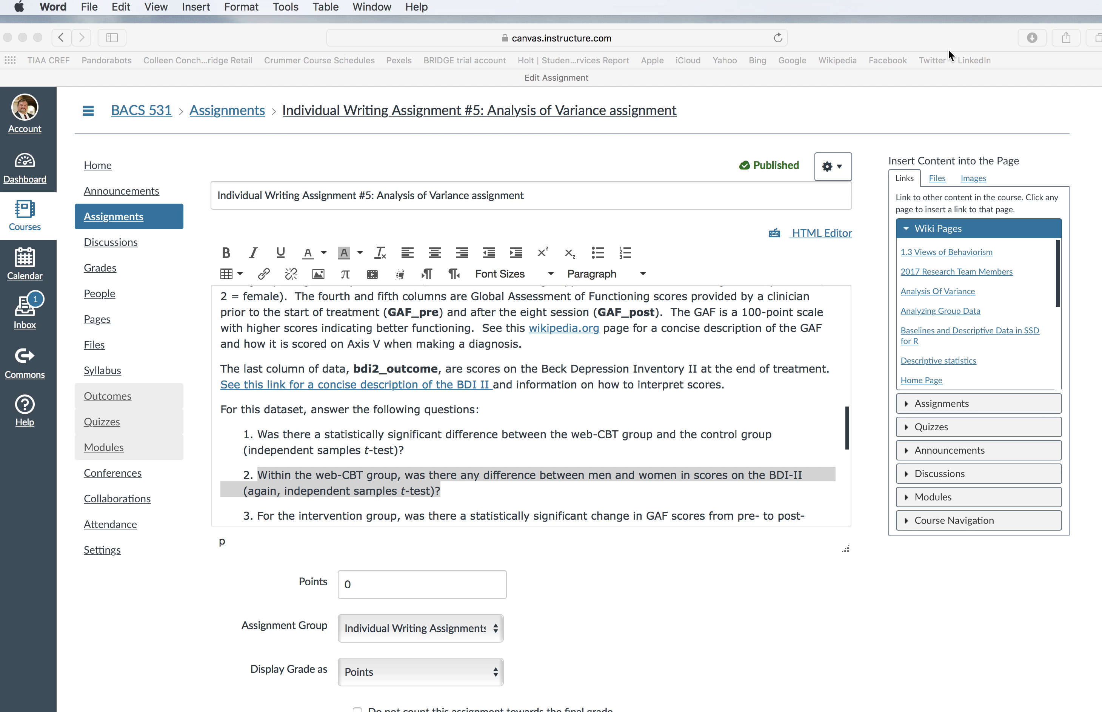
Step: Move the browser window out of the way, then reposition and enlarge the SPSS Data Editor window
{"action": "left_click", "coordinate": [901, 34]}
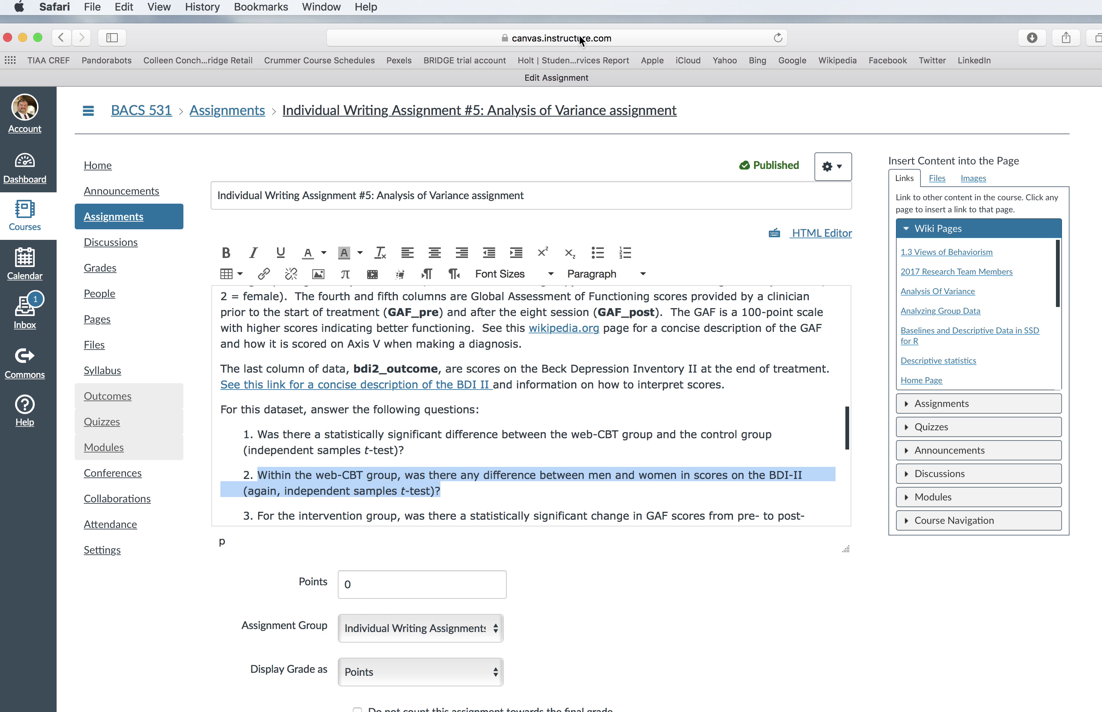
{"action": "left_click_drag", "start_coordinate": [241, 33], "coordinate": [1101, 667]}
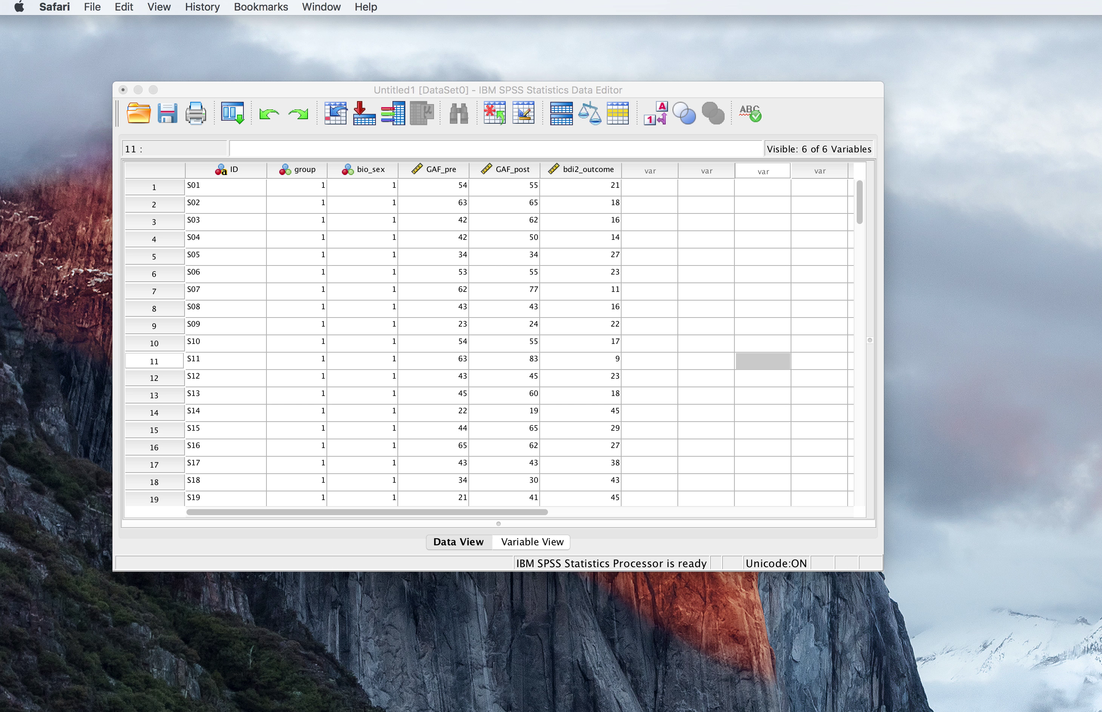
{"action": "left_click_drag", "start_coordinate": [708, 96], "coordinate": [604, 43]}
{"action": "left_click_drag", "start_coordinate": [778, 516], "coordinate": [999, 646]}
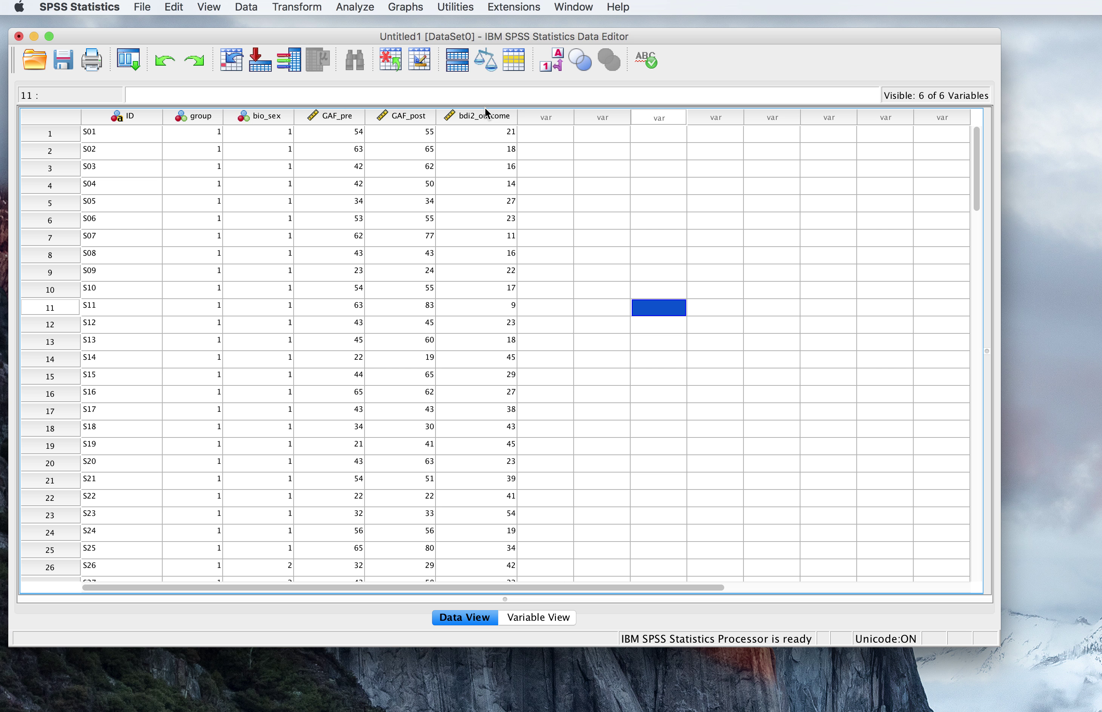
Step: Start Select Cases on the dataset and choose to select cases only if a condition is satisfied
{"action": "left_click", "coordinate": [247, 7]}
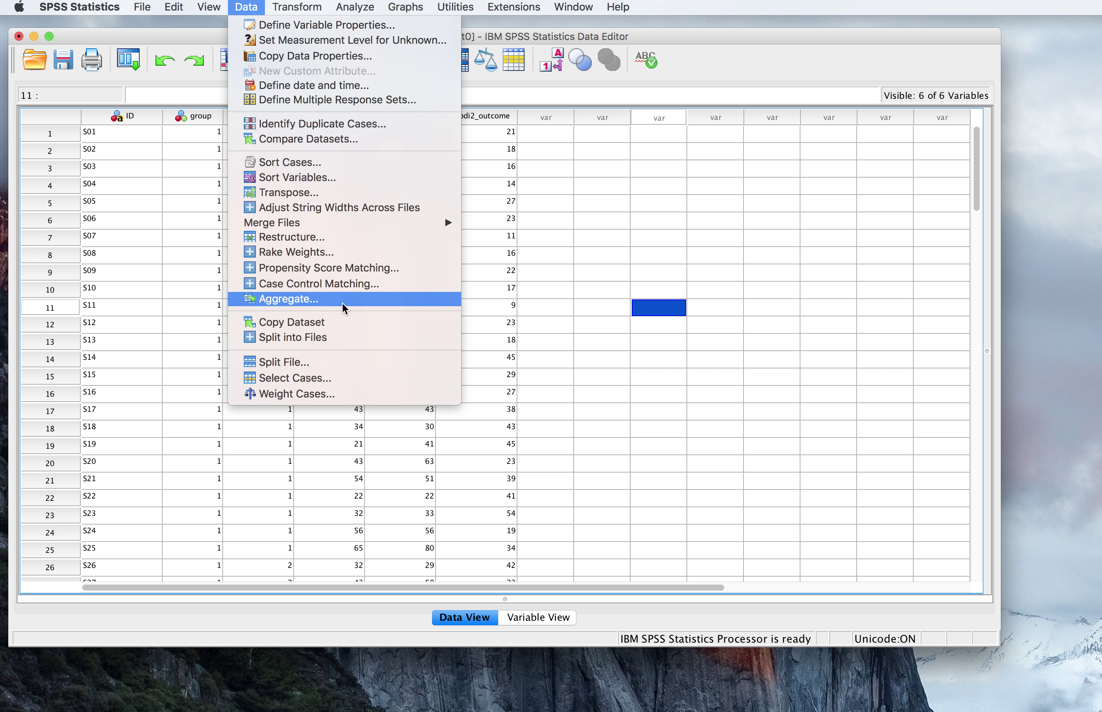
{"action": "left_click", "coordinate": [334, 378]}
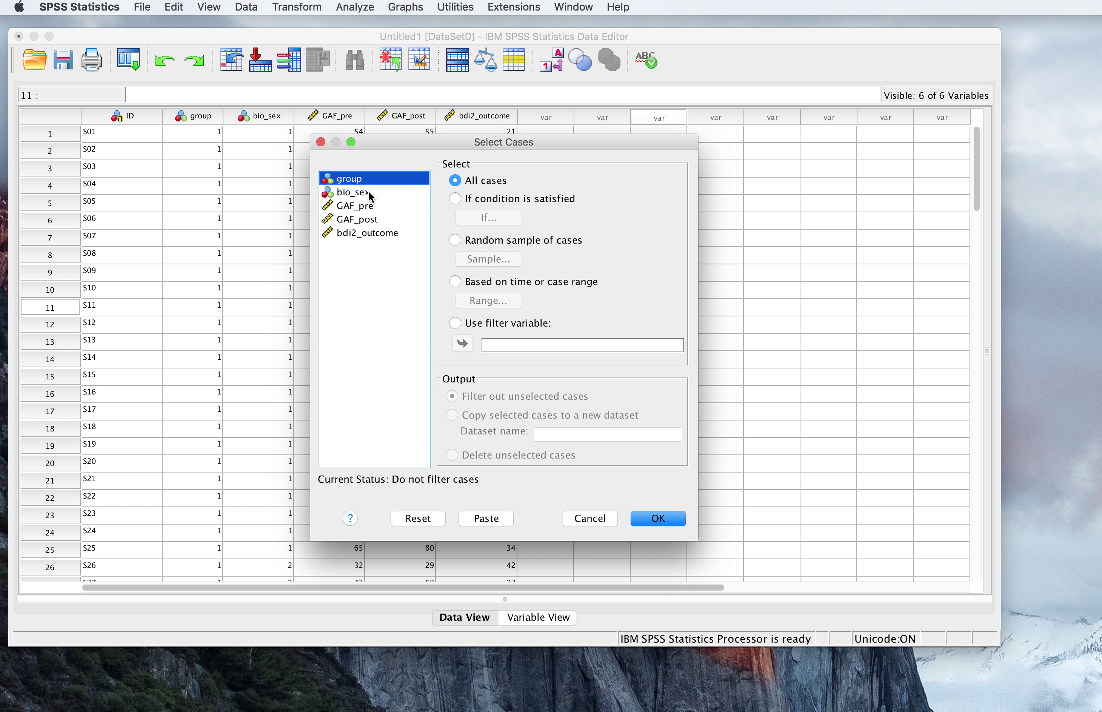
{"action": "left_click", "coordinate": [382, 183]}
{"action": "left_click", "coordinate": [459, 201]}
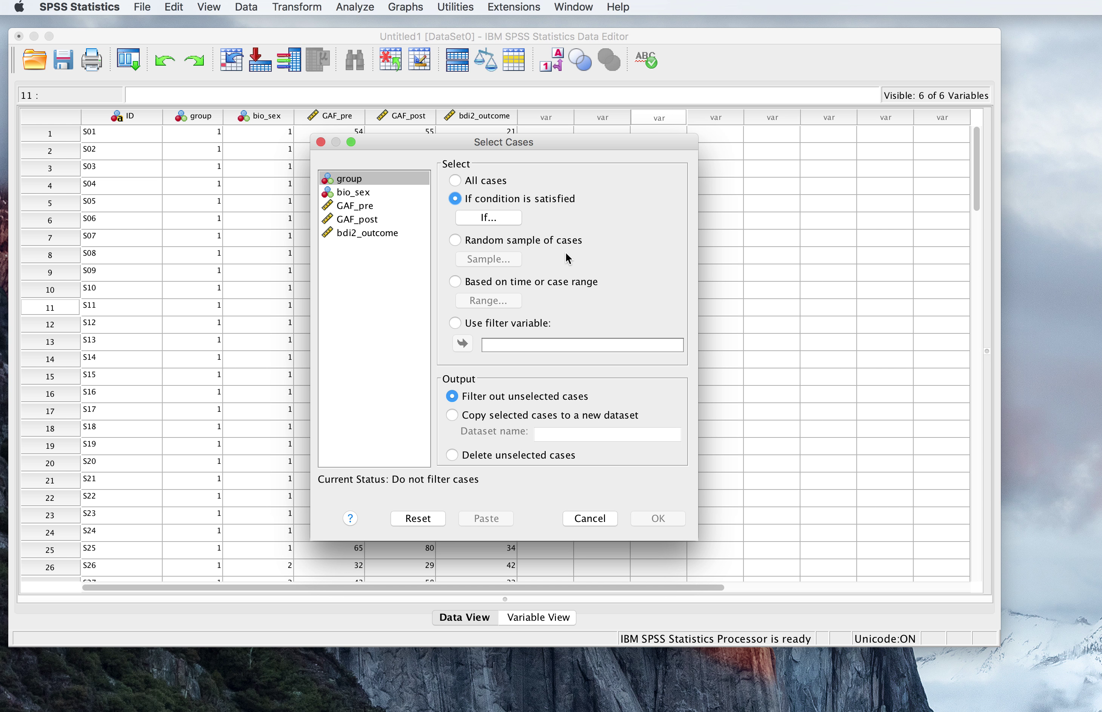
Step: Filter the dataset with the condition group = 1 and close the resulting output document without saving it
{"action": "left_click", "coordinate": [500, 221]}
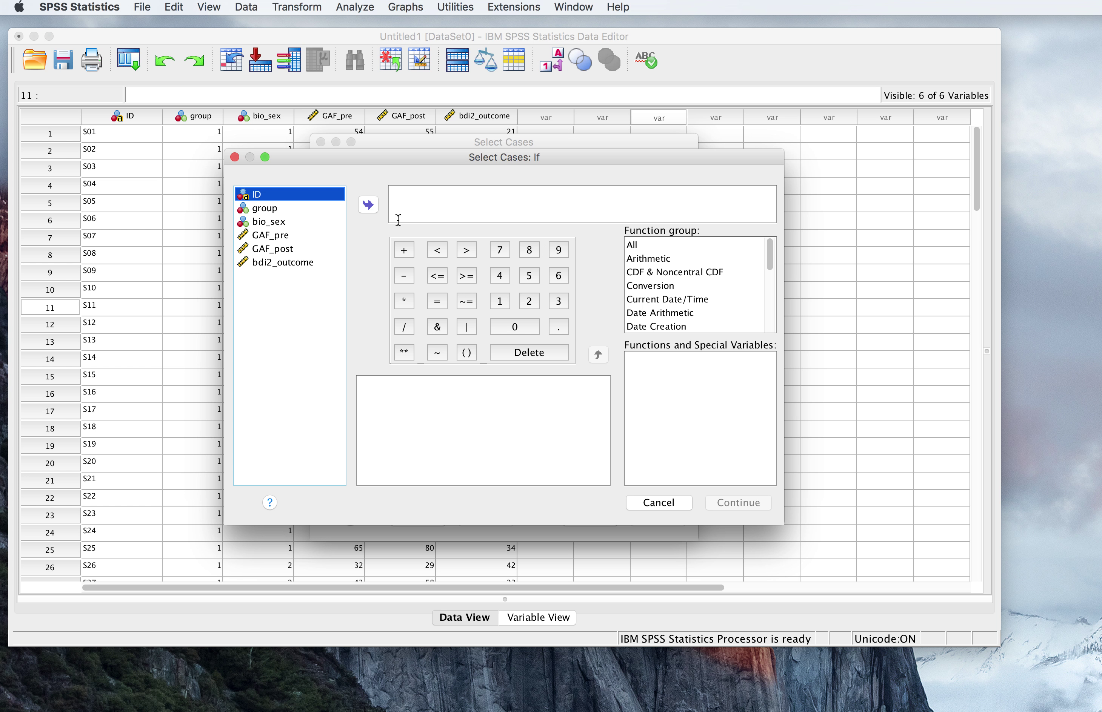
{"action": "left_click", "coordinate": [272, 209]}
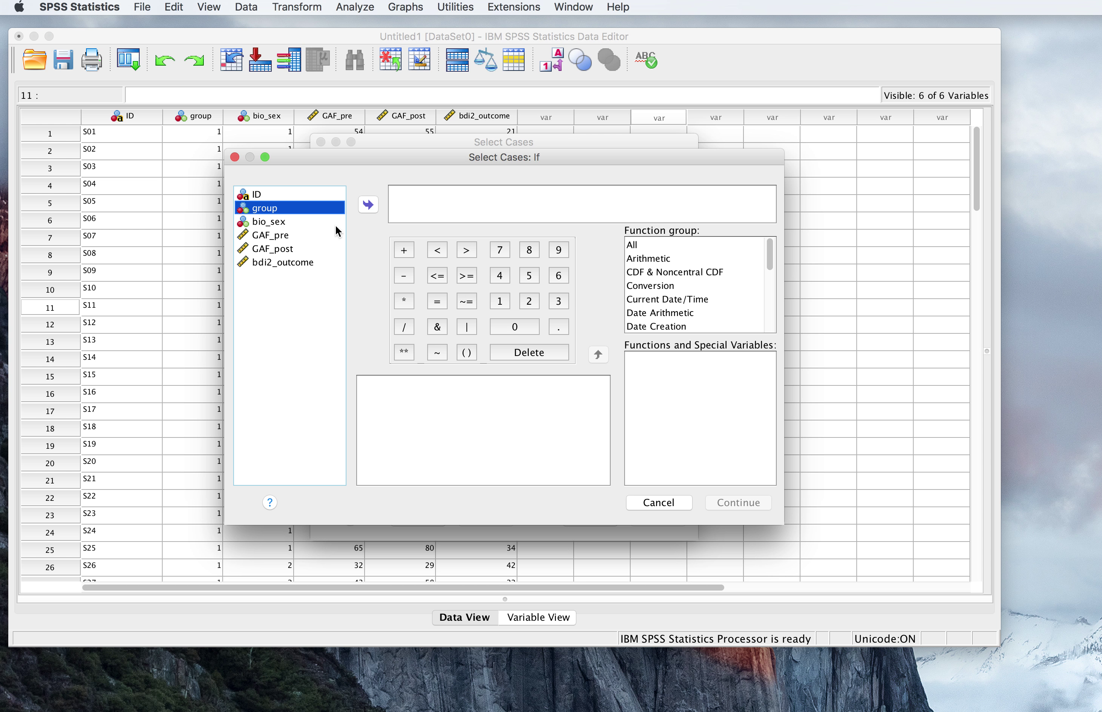
{"action": "left_click", "coordinate": [369, 206]}
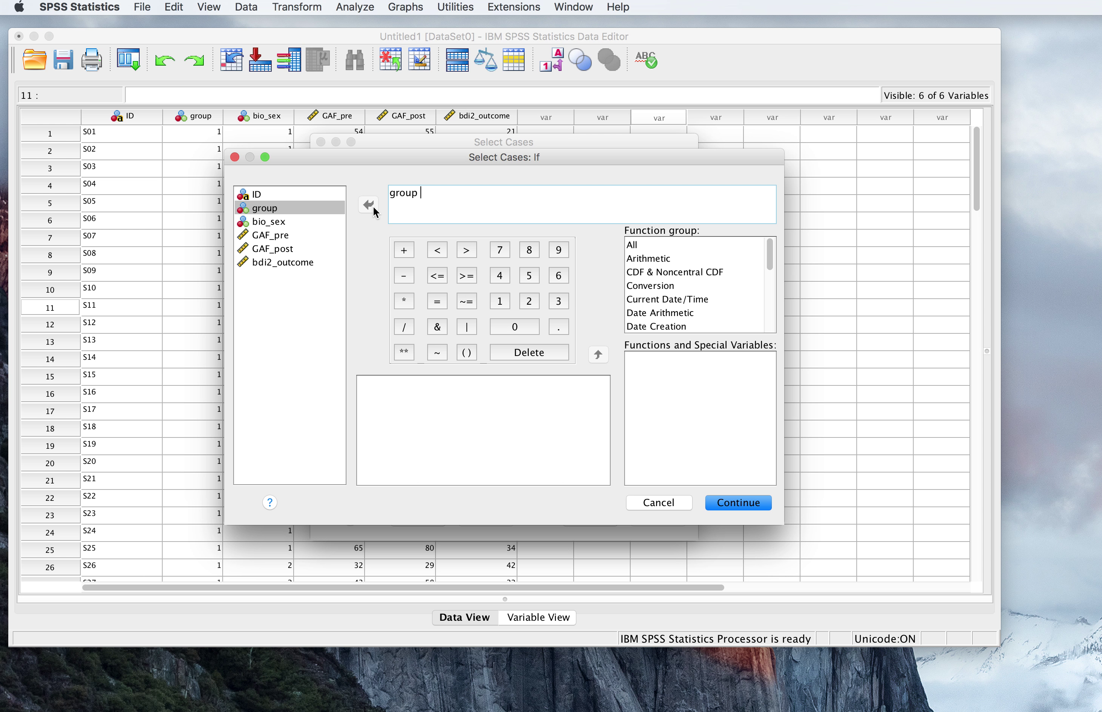
{"action": "type", "text": "= 1"}
{"action": "left_click", "coordinate": [747, 504]}
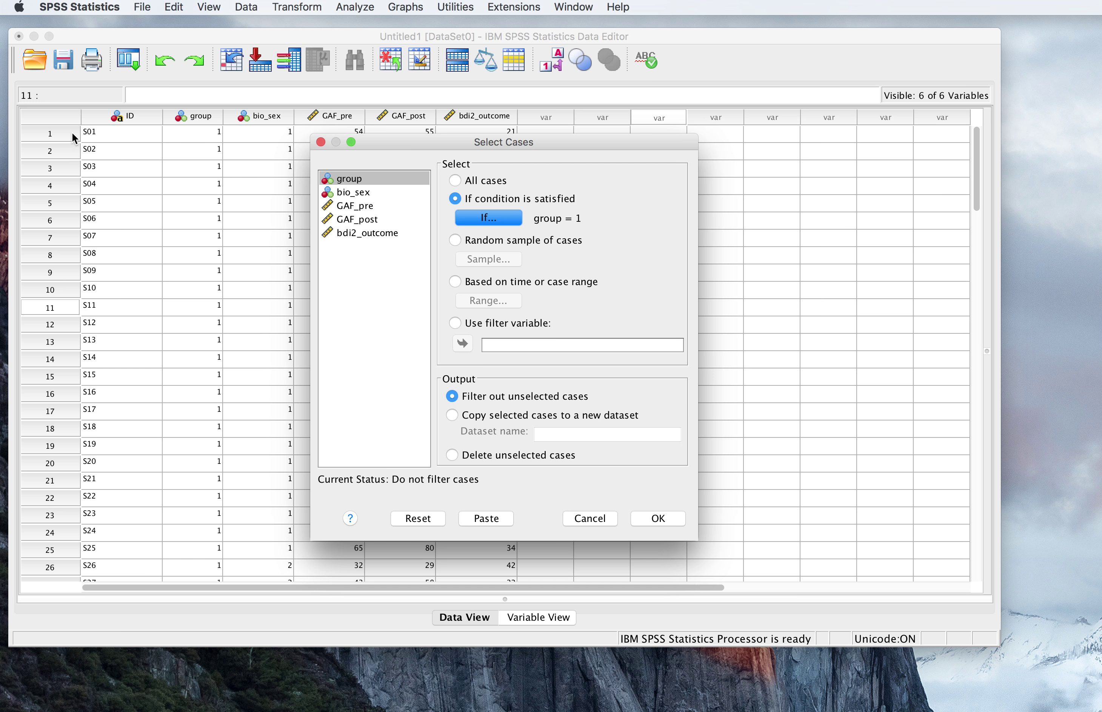
{"action": "left_click", "coordinate": [658, 518]}
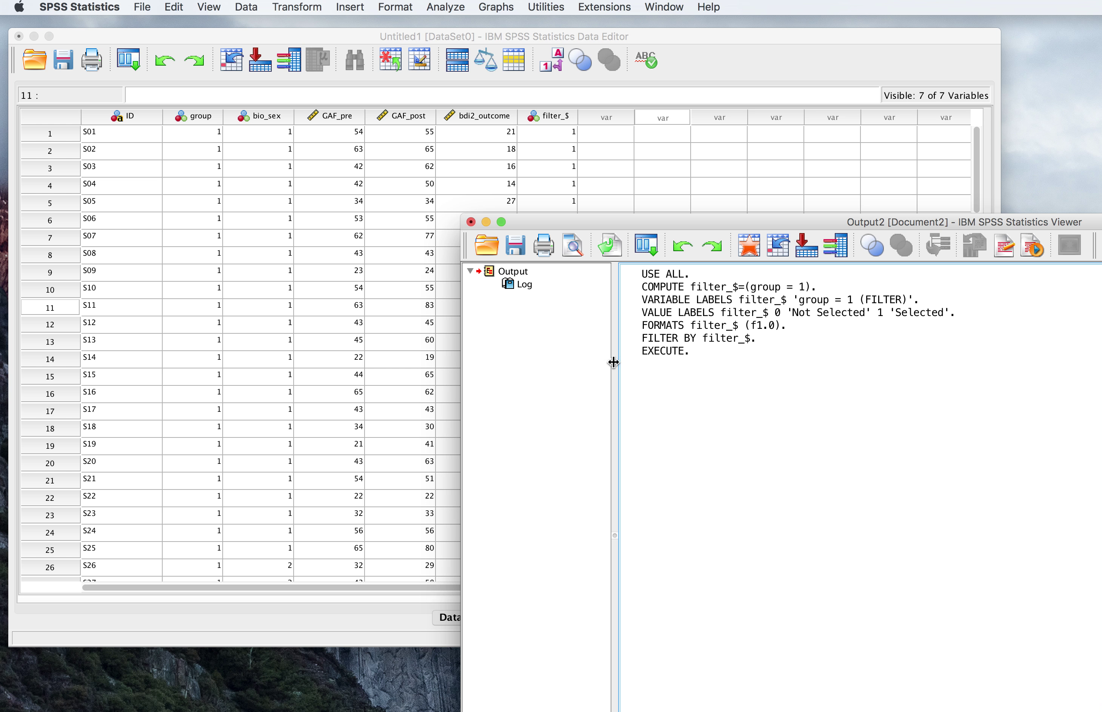
{"action": "left_click", "coordinate": [470, 221]}
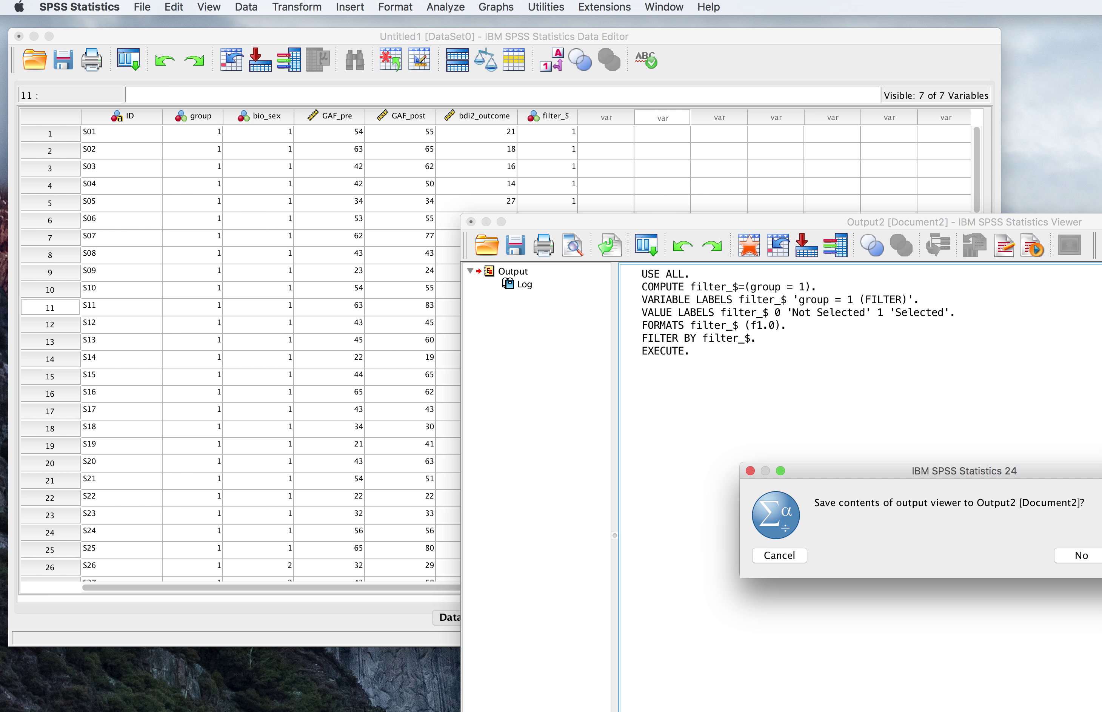
{"action": "left_click", "coordinate": [1080, 556]}
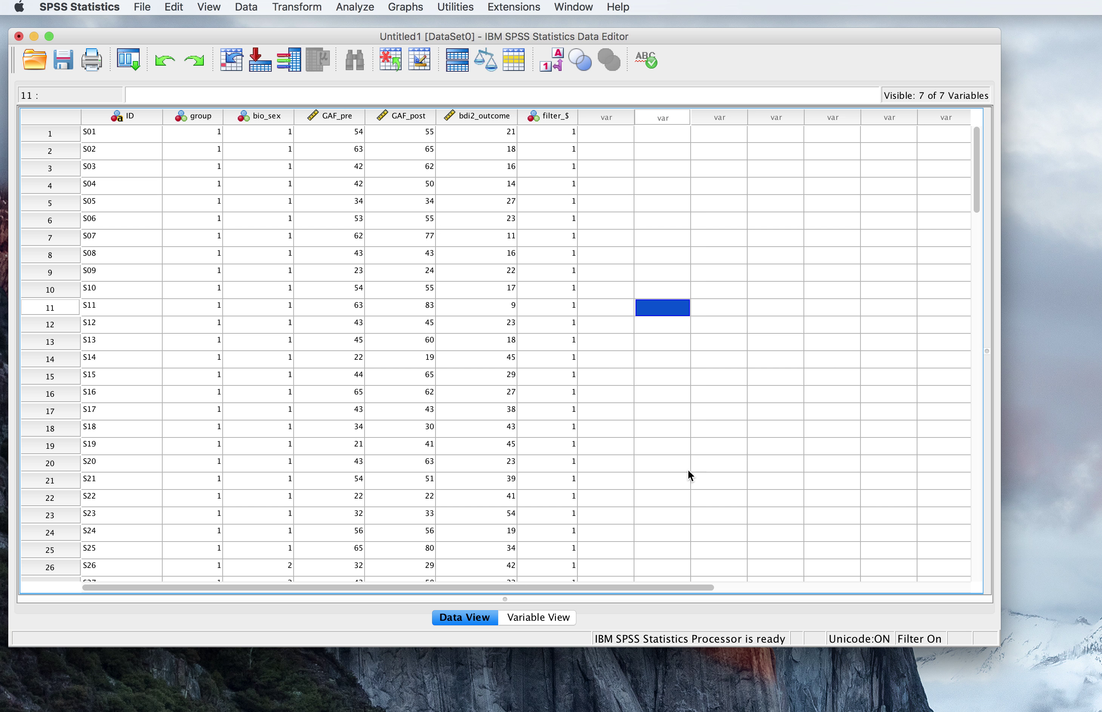
Step: Examine the data rows to check which cases the group filter keeps and which it crosses out
{"action": "scroll", "coordinate": [687, 472], "scroll_direction": "down", "scroll_amount": 4}
{"action": "scroll", "coordinate": [687, 470], "scroll_direction": "down", "scroll_amount": 15}
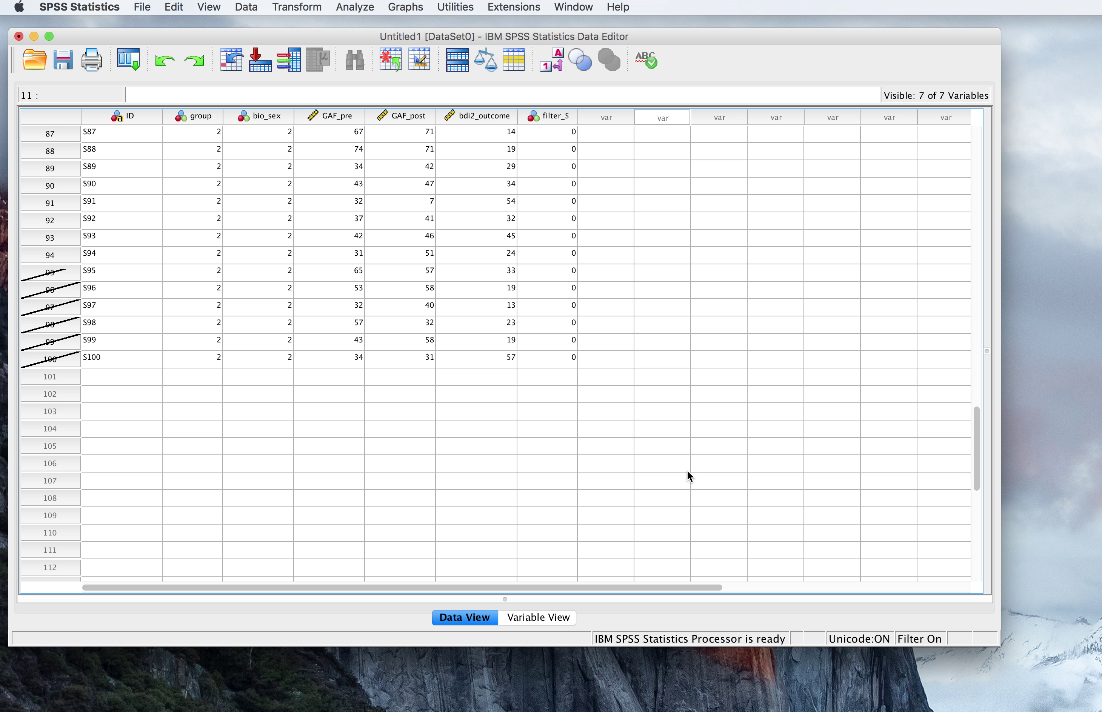
{"action": "scroll", "coordinate": [687, 472], "scroll_direction": "up", "scroll_amount": 1}
{"action": "scroll", "coordinate": [687, 470], "scroll_direction": "up", "scroll_amount": 4}
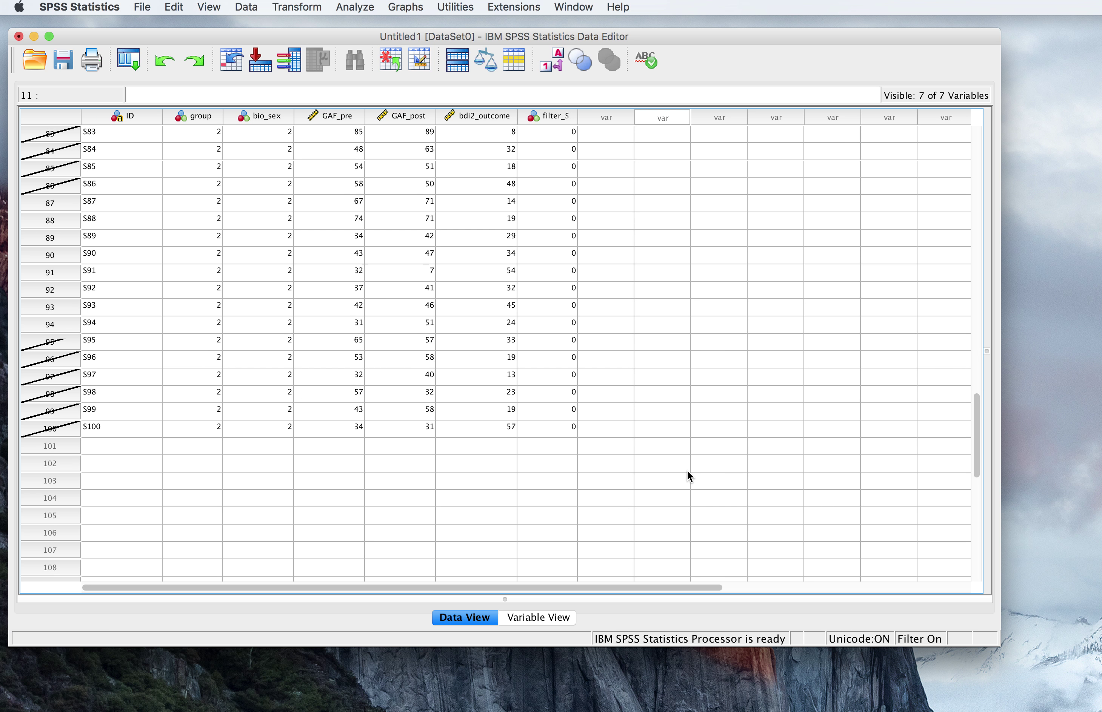
{"action": "scroll", "coordinate": [687, 472], "scroll_direction": "up", "scroll_amount": 13}
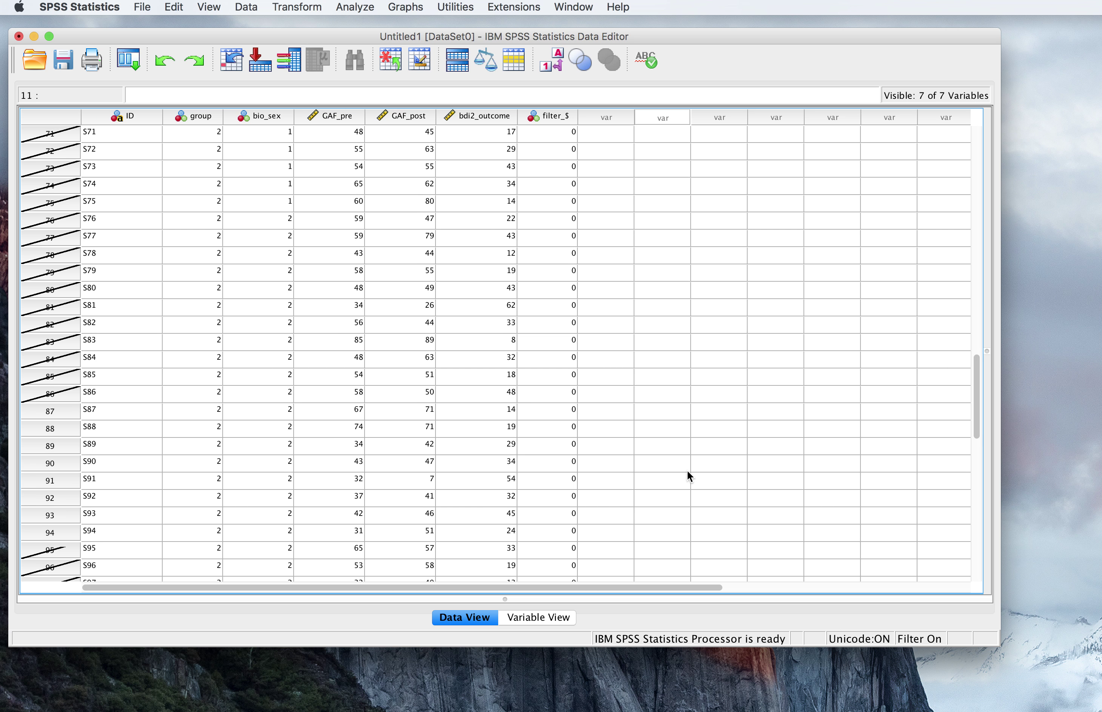
{"action": "scroll", "coordinate": [687, 470], "scroll_direction": "up", "scroll_amount": 4}
{"action": "scroll", "coordinate": [687, 470], "scroll_direction": "down", "scroll_amount": 10}
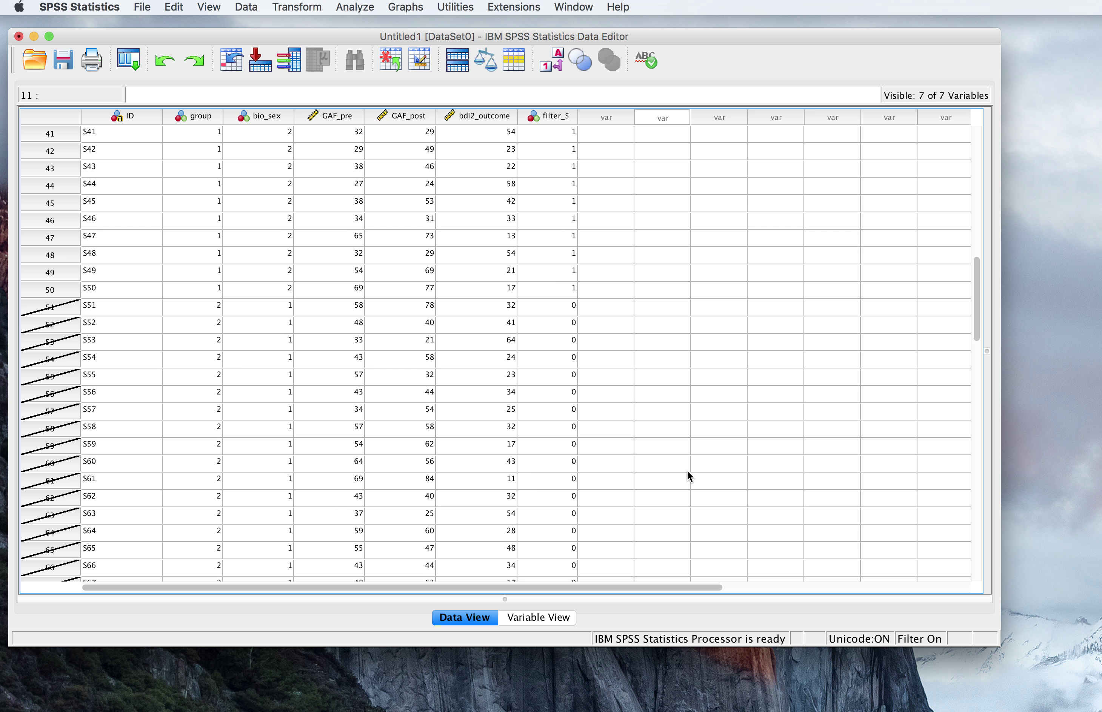
{"action": "scroll", "coordinate": [687, 470], "scroll_direction": "down", "scroll_amount": 13}
{"action": "scroll", "coordinate": [687, 456], "scroll_direction": "up", "scroll_amount": 1}
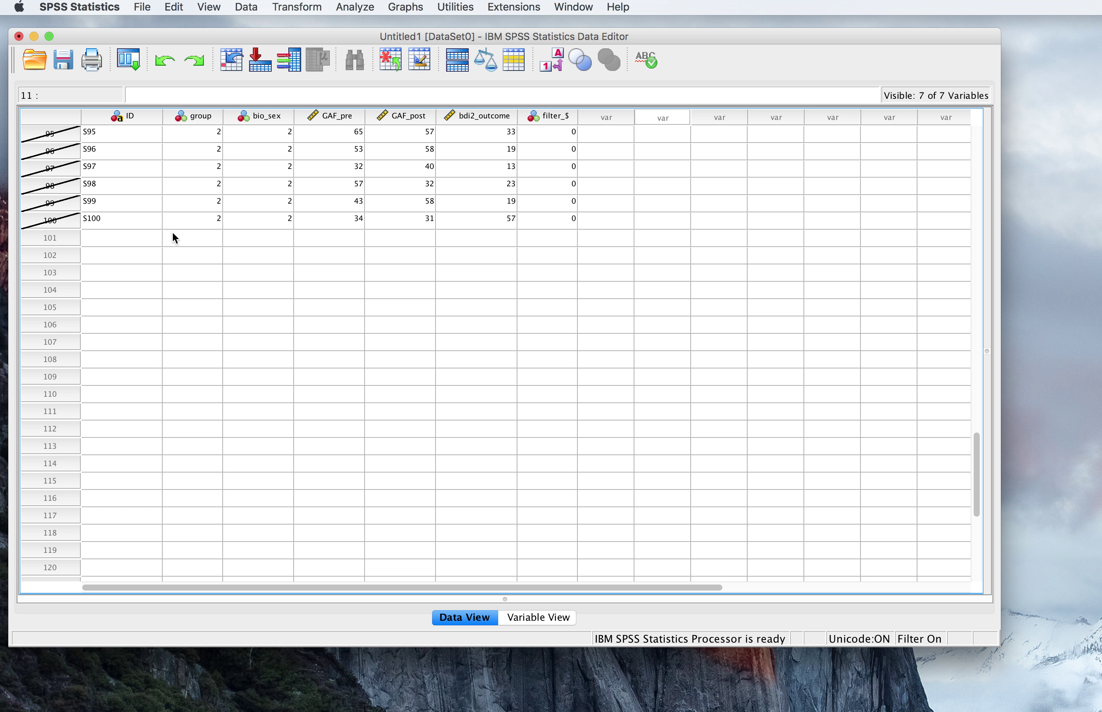
{"action": "scroll", "coordinate": [197, 261], "scroll_direction": "up", "scroll_amount": 5}
{"action": "scroll", "coordinate": [228, 272], "scroll_direction": "up", "scroll_amount": 1}
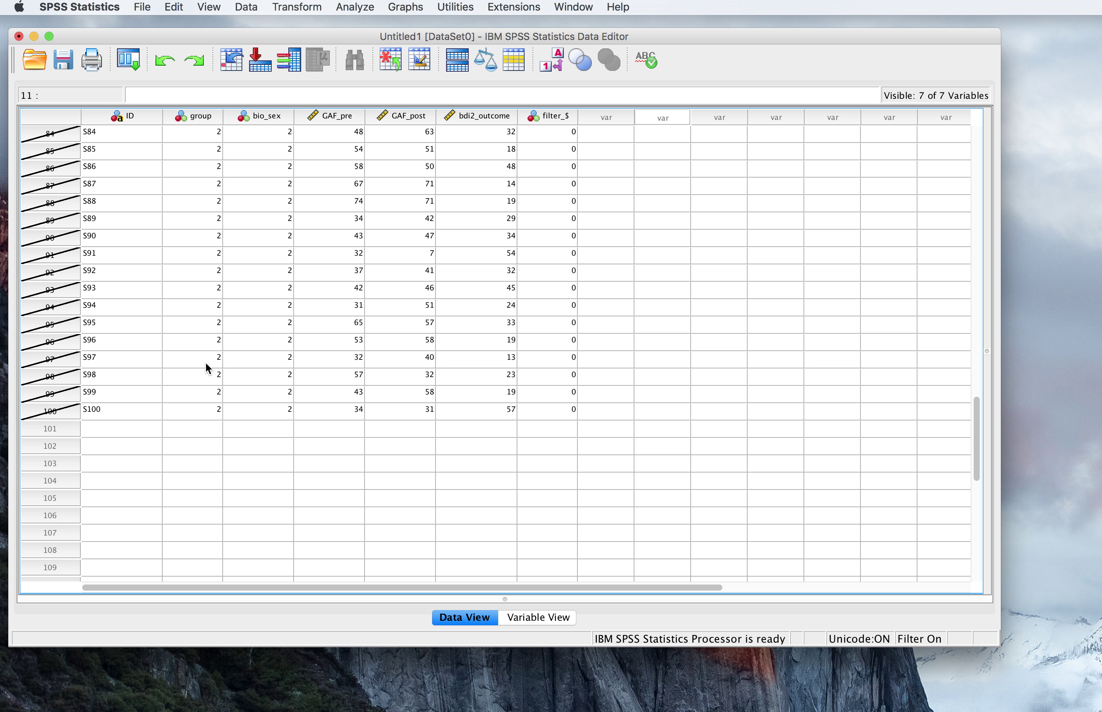
{"action": "scroll", "coordinate": [199, 394], "scroll_direction": "up", "scroll_amount": 2}
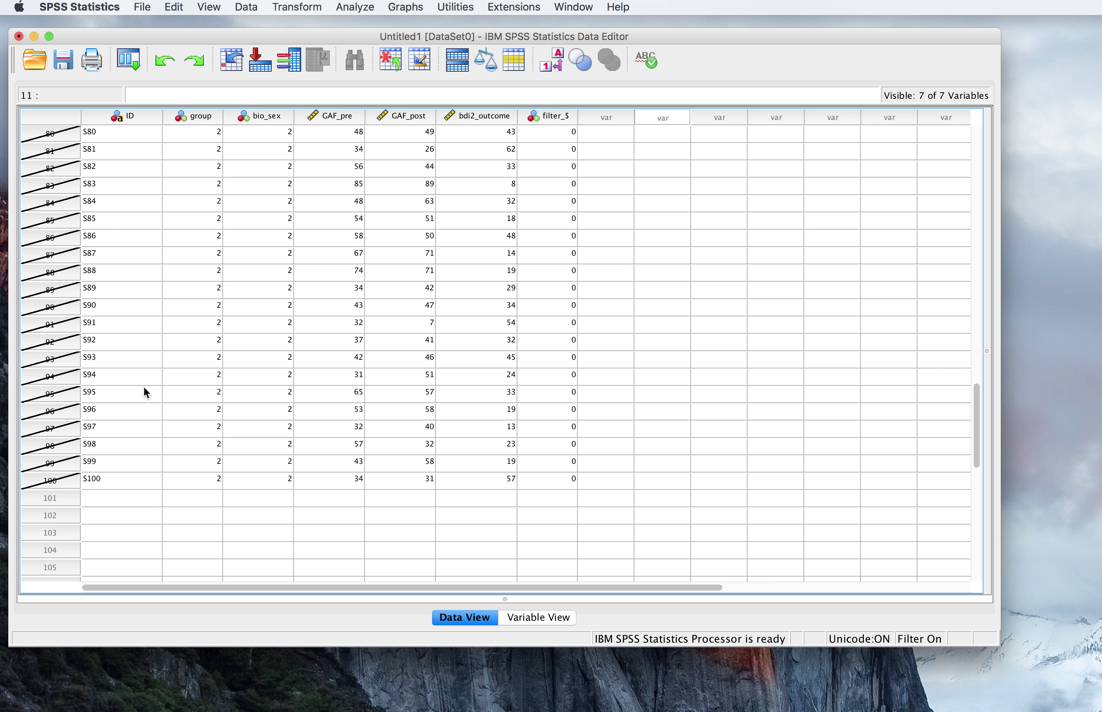
{"action": "scroll", "coordinate": [197, 393], "scroll_direction": "up", "scroll_amount": 8}
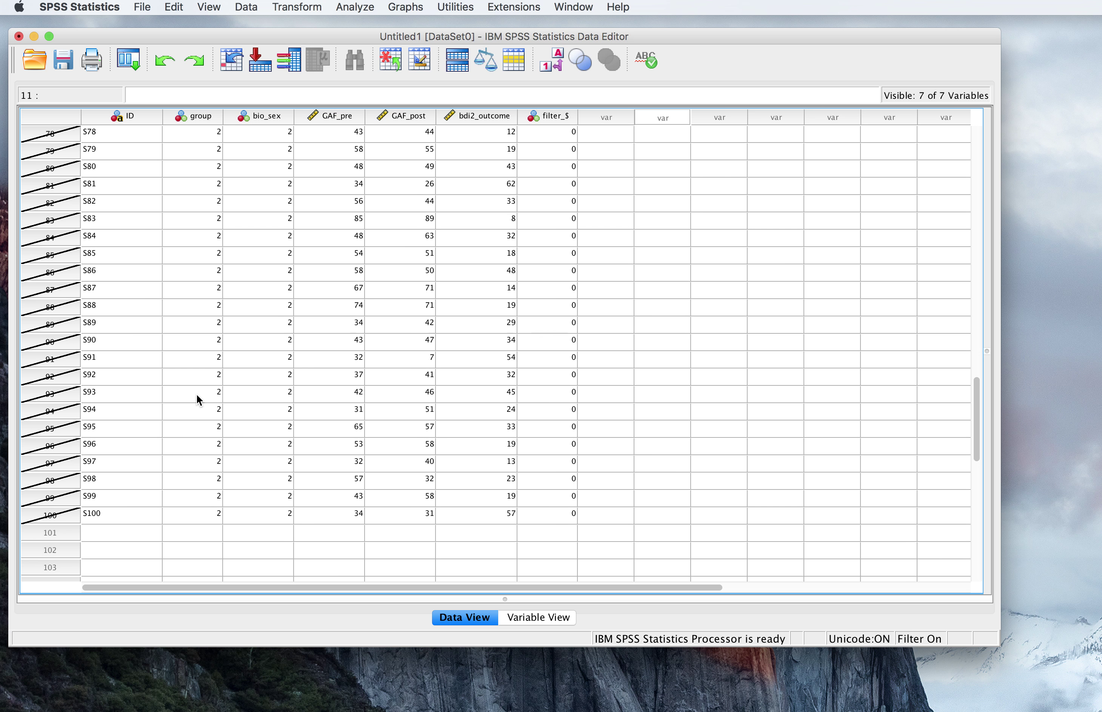
{"action": "scroll", "coordinate": [200, 397], "scroll_direction": "up", "scroll_amount": 10}
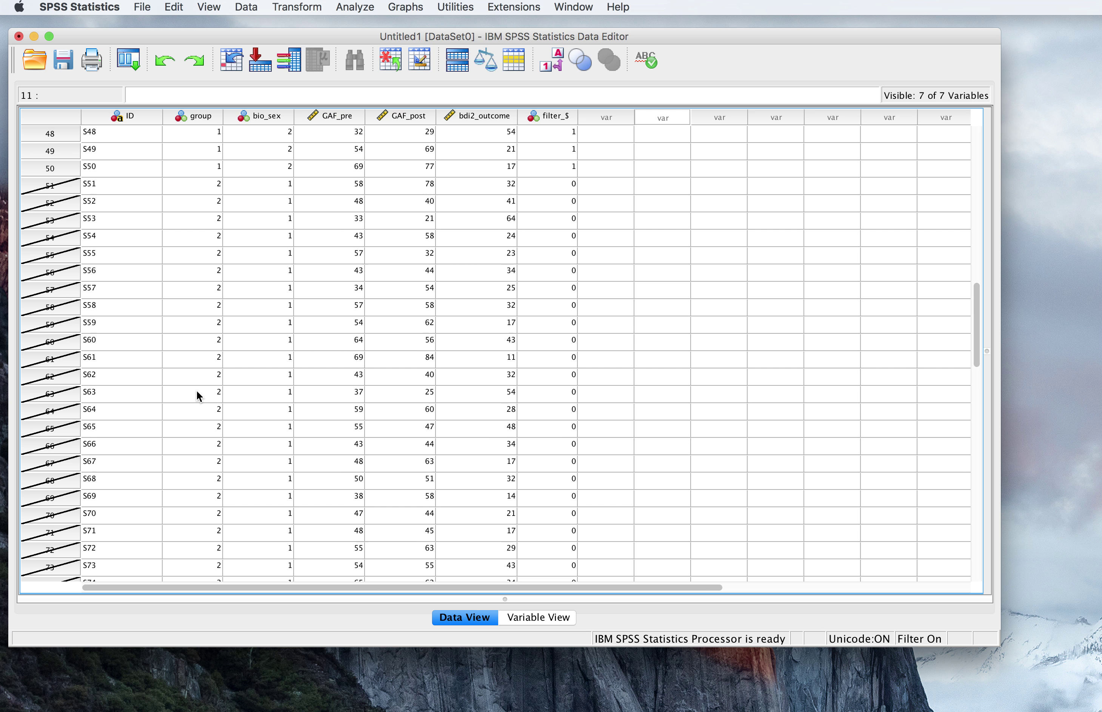
{"action": "scroll", "coordinate": [219, 324], "scroll_direction": "up", "scroll_amount": 20}
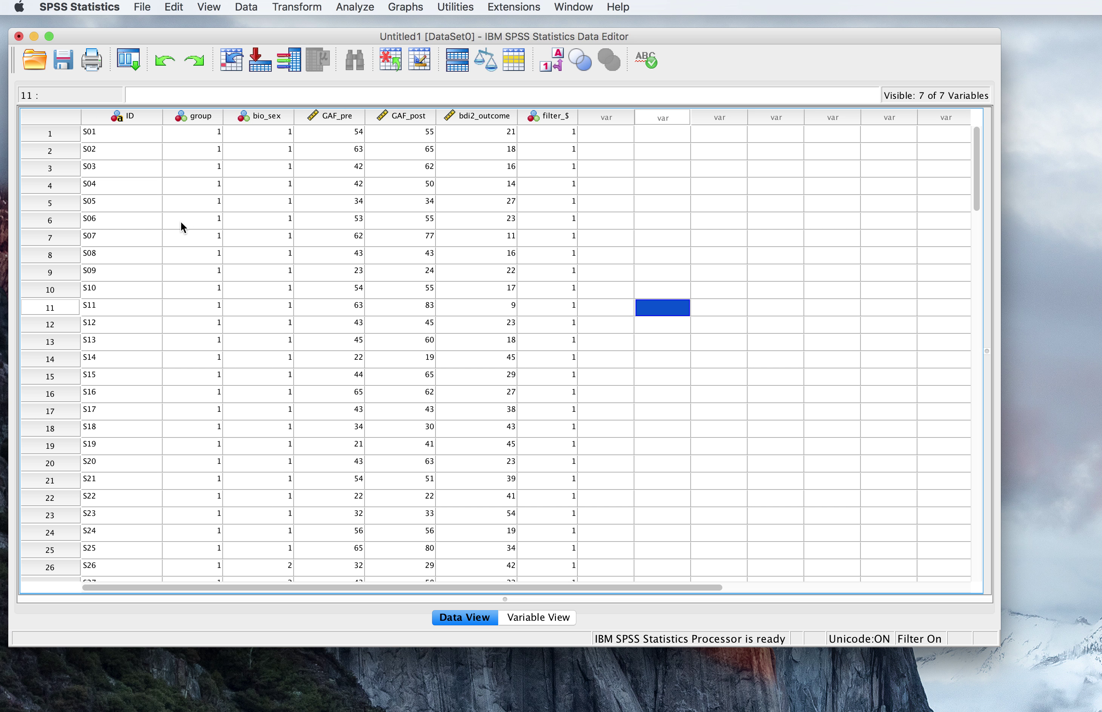
{"action": "scroll", "coordinate": [182, 222], "scroll_direction": "down", "scroll_amount": 20}
{"action": "scroll", "coordinate": [180, 278], "scroll_direction": "down", "scroll_amount": 1}
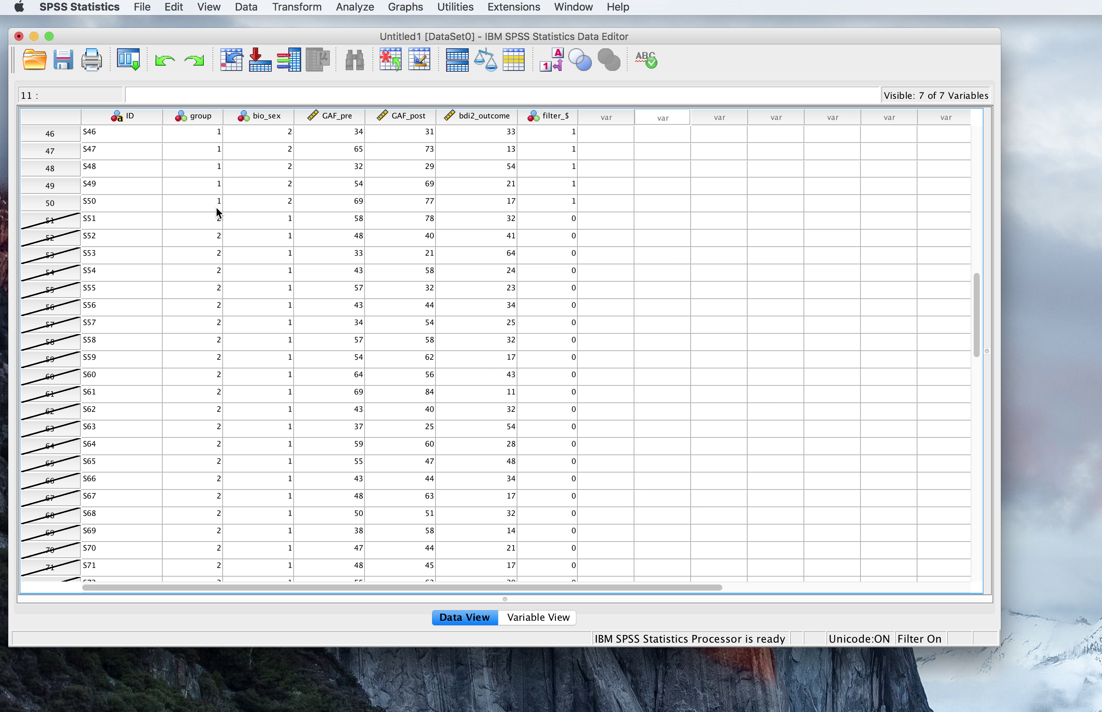
{"action": "scroll", "coordinate": [204, 206], "scroll_direction": "up", "scroll_amount": 16}
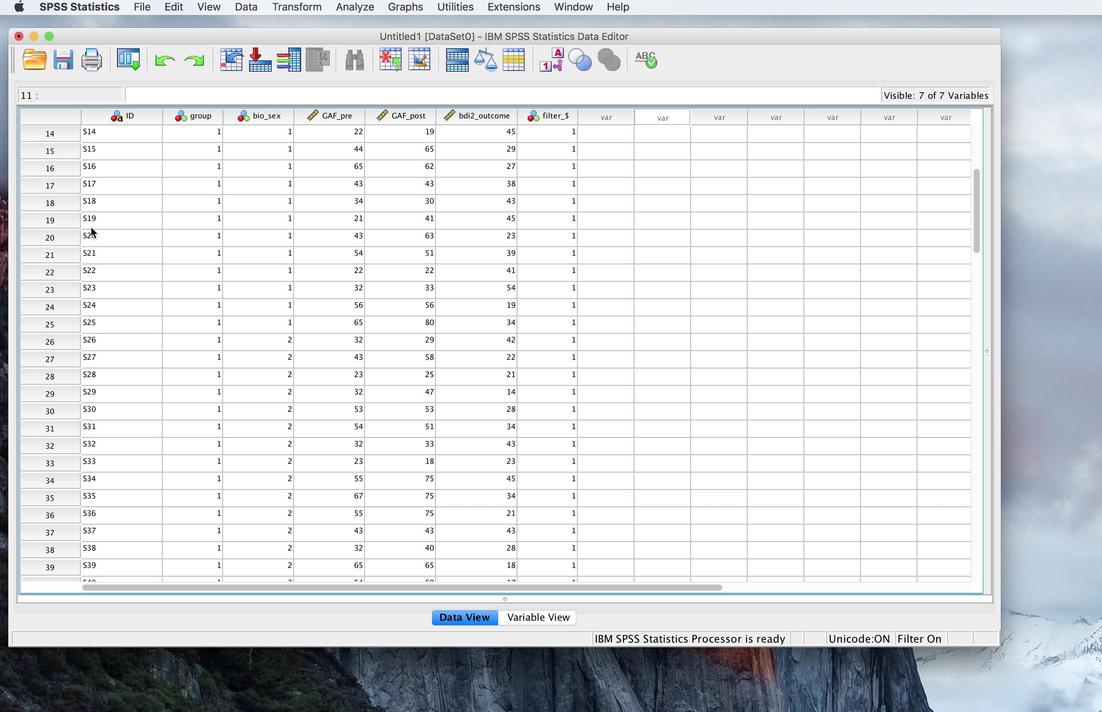
{"action": "scroll", "coordinate": [243, 234], "scroll_direction": "up", "scroll_amount": 7}
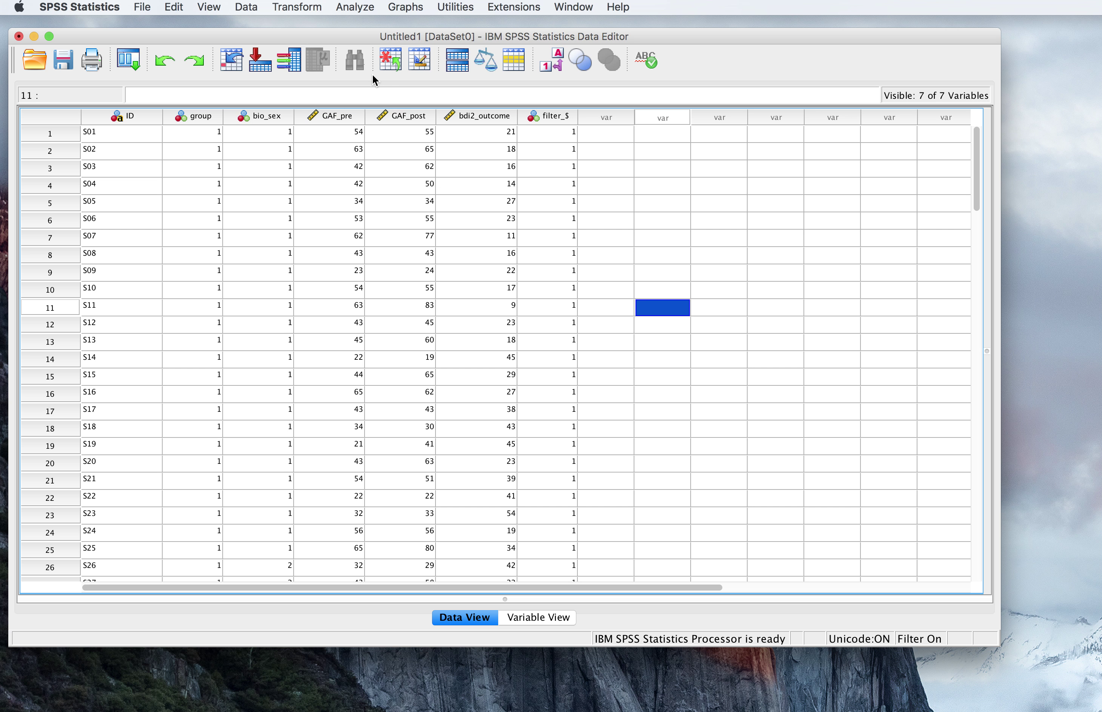
Step: Set up an Independent-Samples T Test on bdi2_outcome, replacing the grouping variable group with bio_sex
{"action": "left_click", "coordinate": [364, 10]}
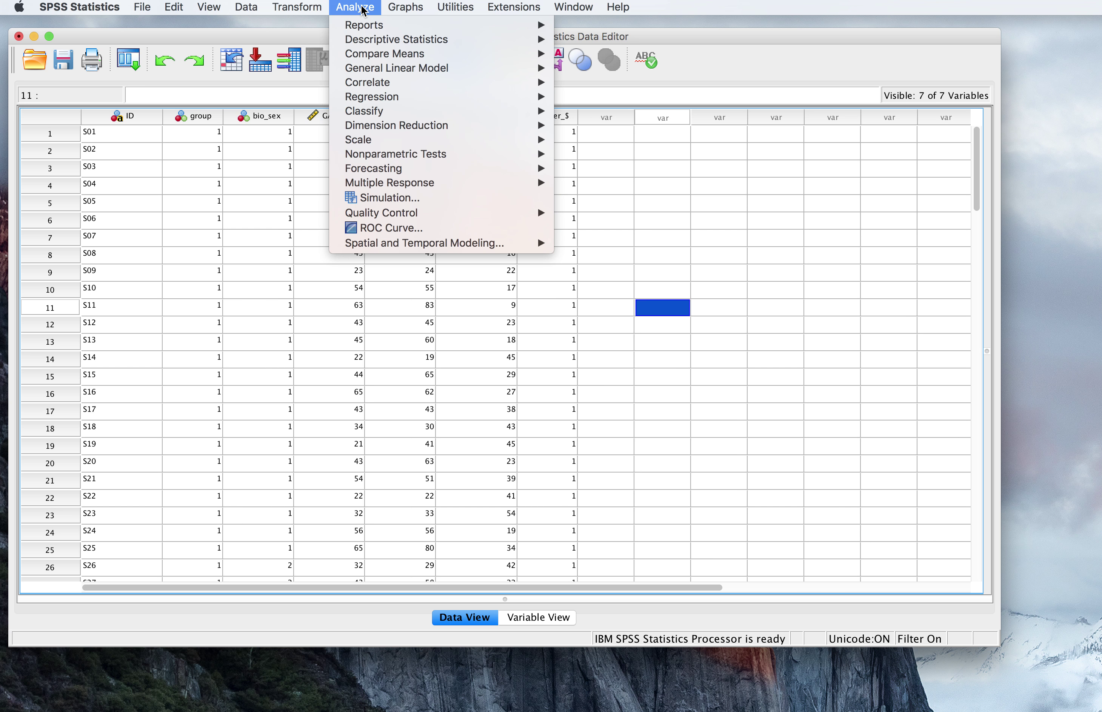
{"action": "mouse_move", "coordinate": [373, 55]}
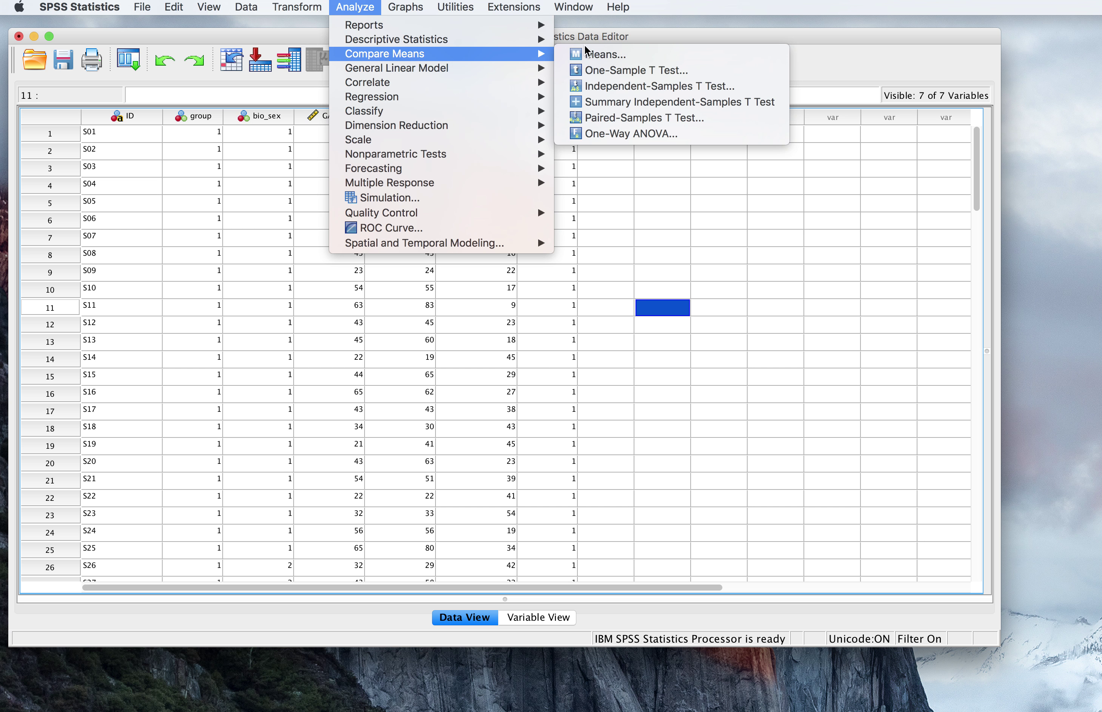
{"action": "left_click", "coordinate": [622, 90]}
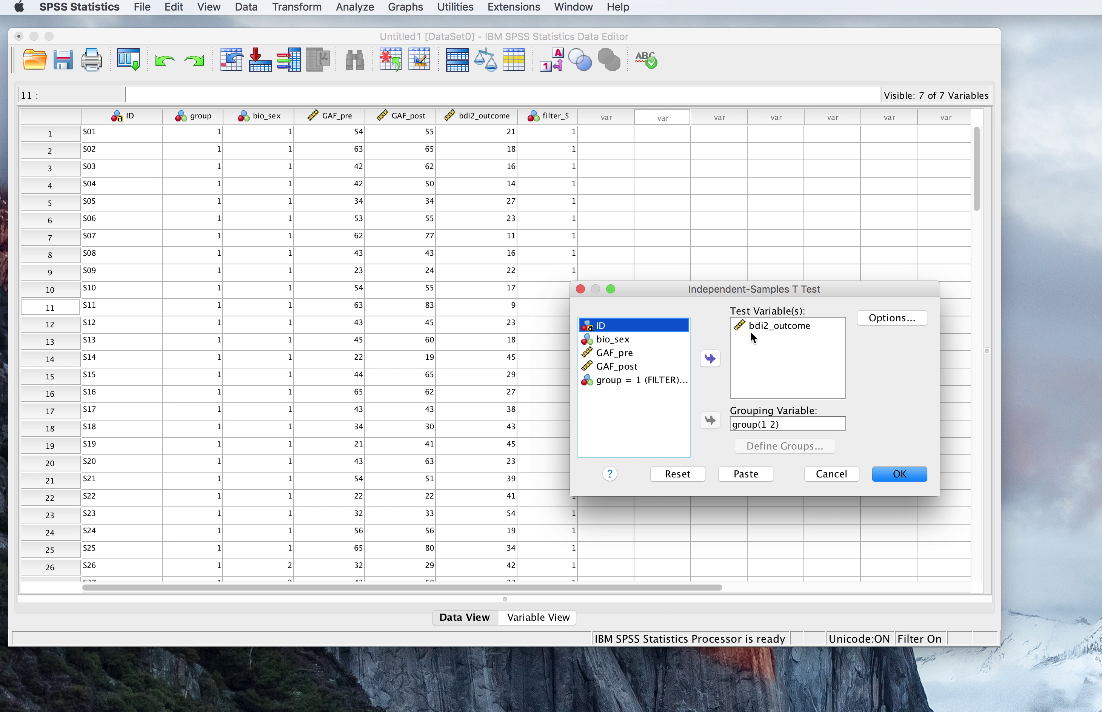
{"action": "left_click", "coordinate": [801, 330]}
{"action": "left_click", "coordinate": [795, 423]}
{"action": "left_click", "coordinate": [786, 426]}
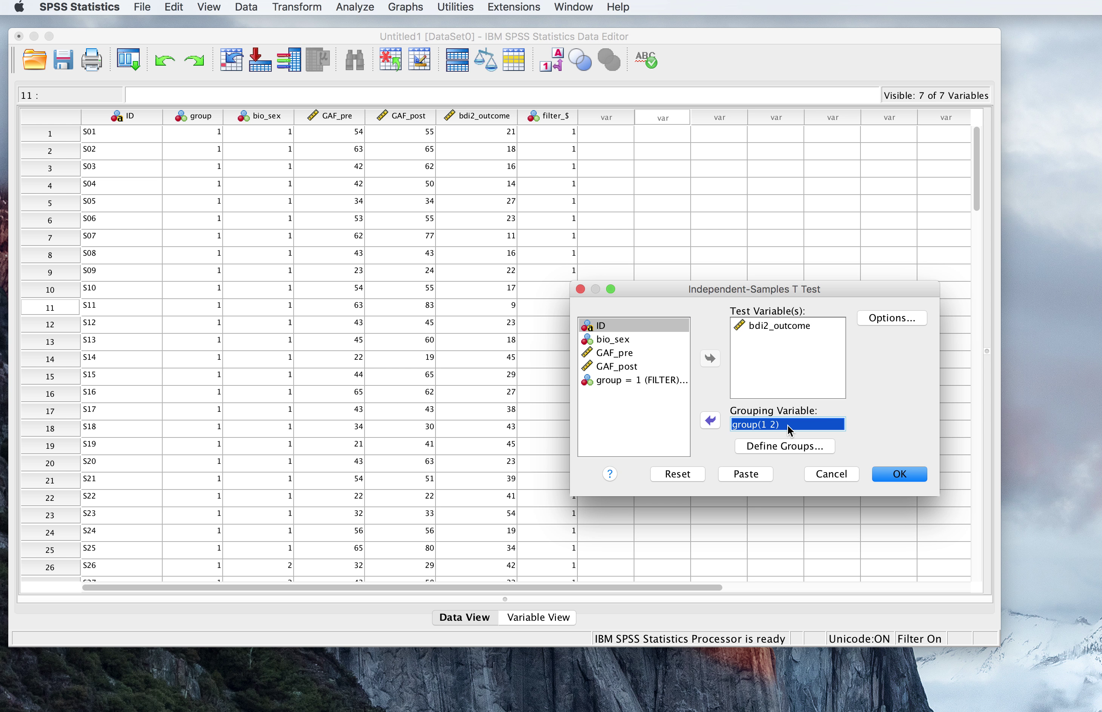
{"action": "left_click", "coordinate": [717, 425]}
{"action": "left_click", "coordinate": [626, 354]}
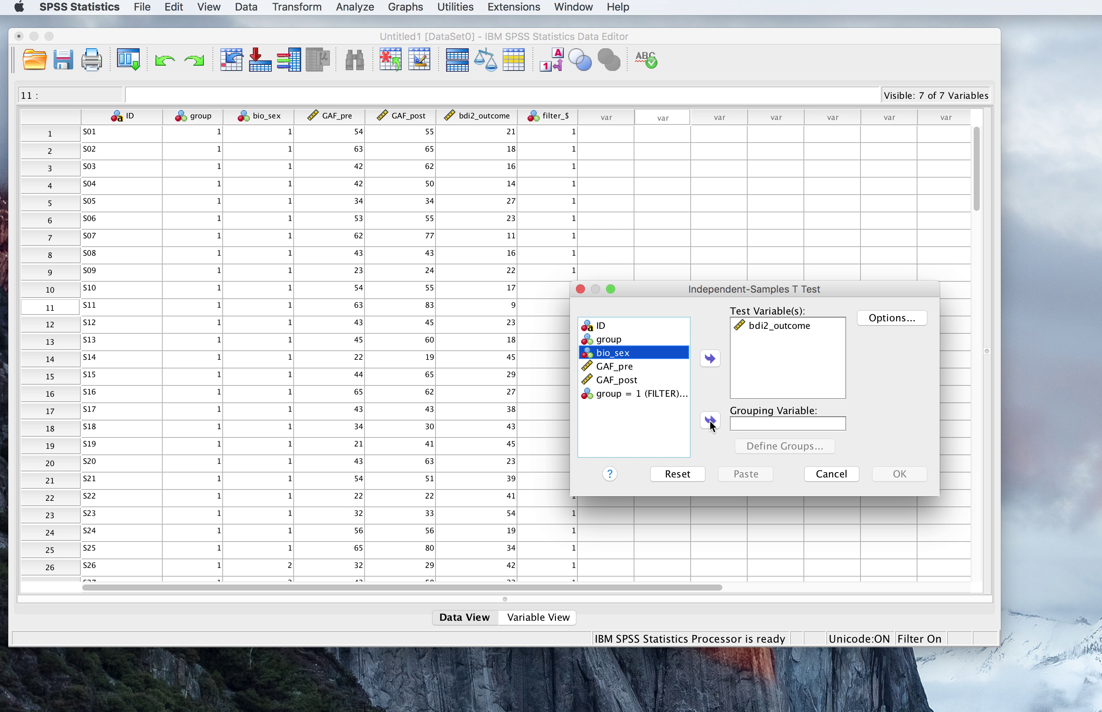
{"action": "left_click", "coordinate": [711, 422]}
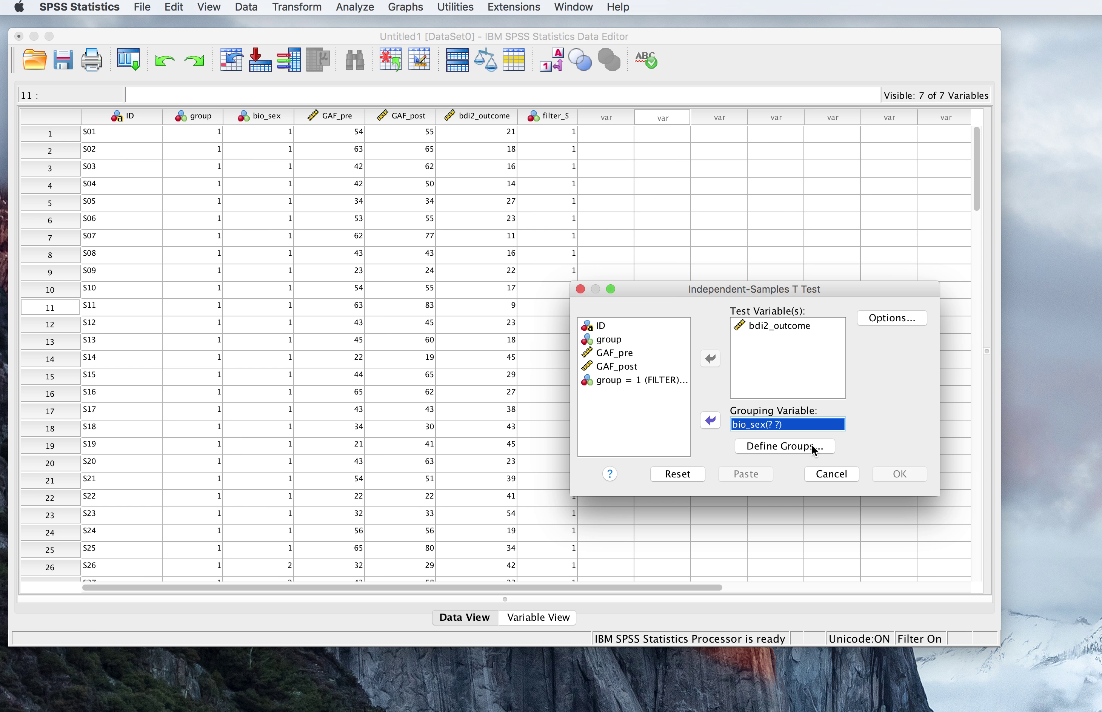
Step: Define the bio_sex groups with the values 1 and 2 and run the t test
{"action": "left_click", "coordinate": [782, 447]}
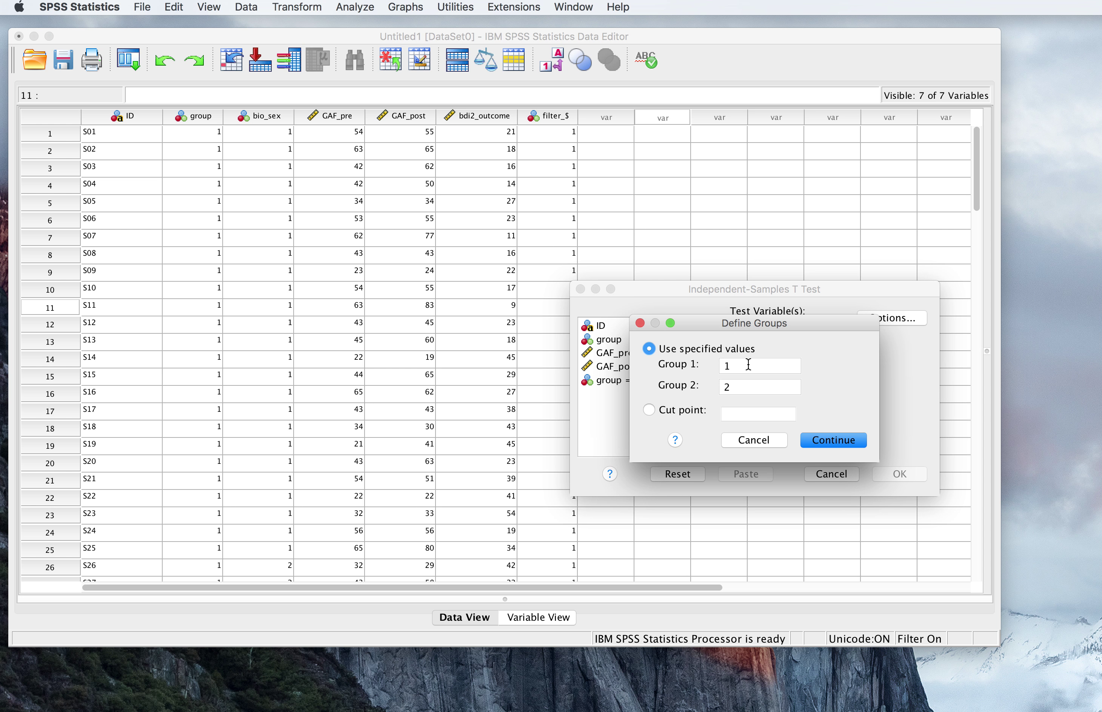
{"action": "left_click", "coordinate": [812, 437]}
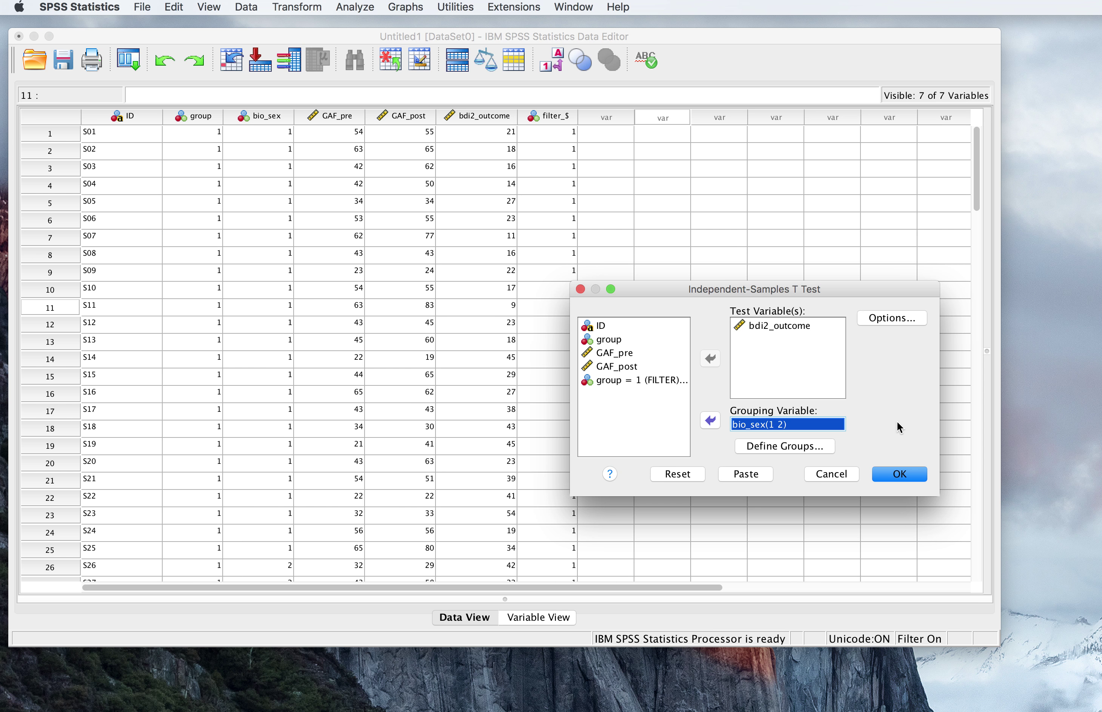
{"action": "left_click", "coordinate": [898, 477]}
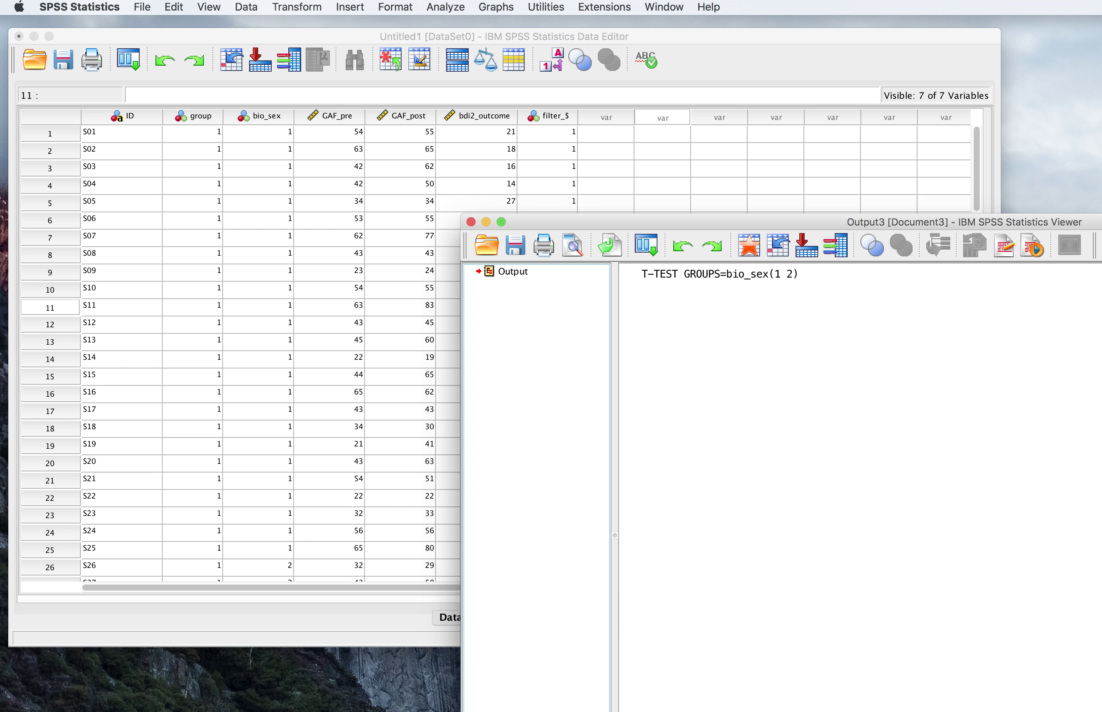
Step: Move the output viewer so all the t test results are in view, and examine the syntax and the Group Statistics table
{"action": "left_click_drag", "start_coordinate": [985, 226], "coordinate": [585, 54]}
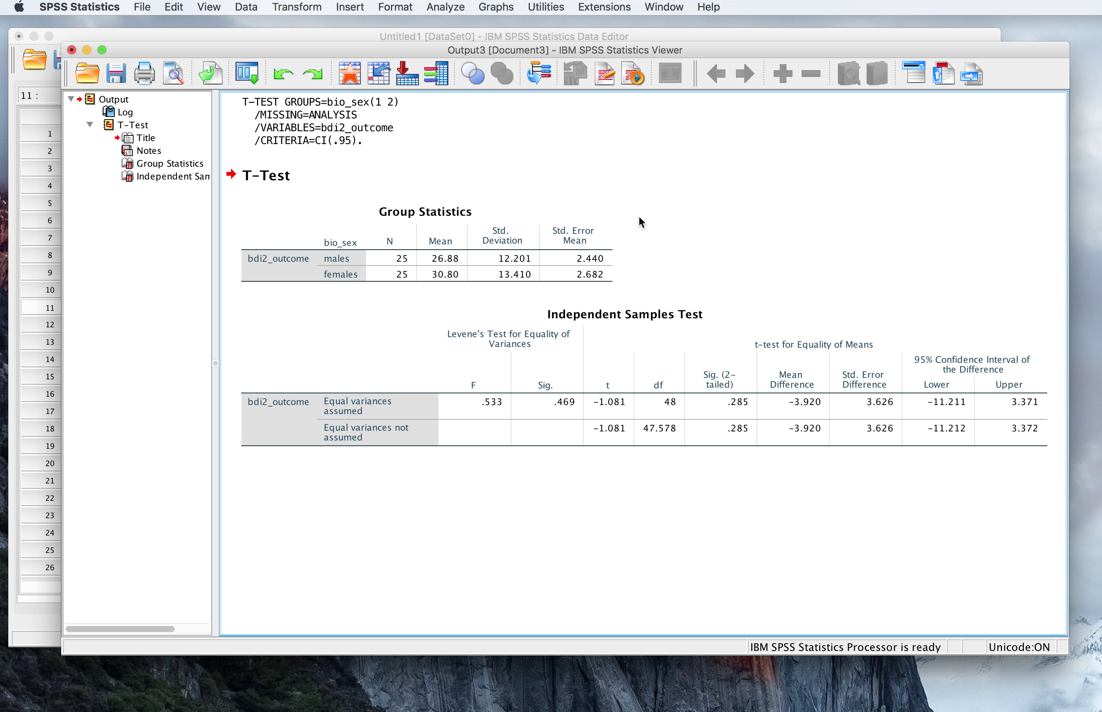
{"action": "left_click", "coordinate": [435, 264]}
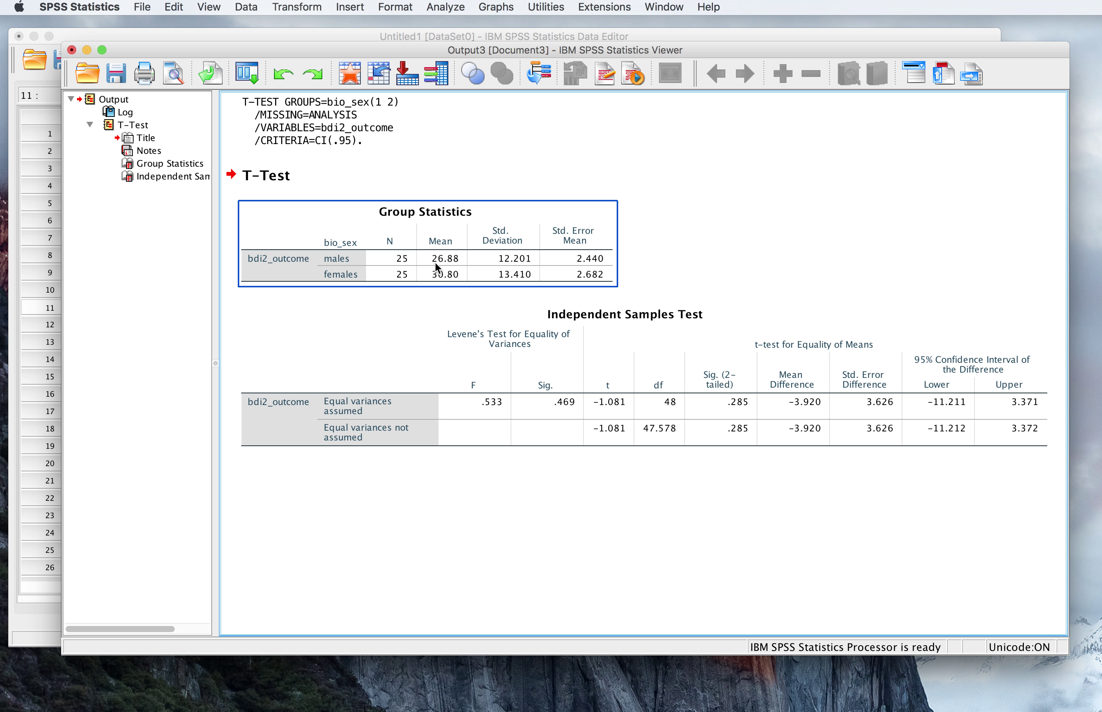
{"action": "left_click", "coordinate": [392, 146]}
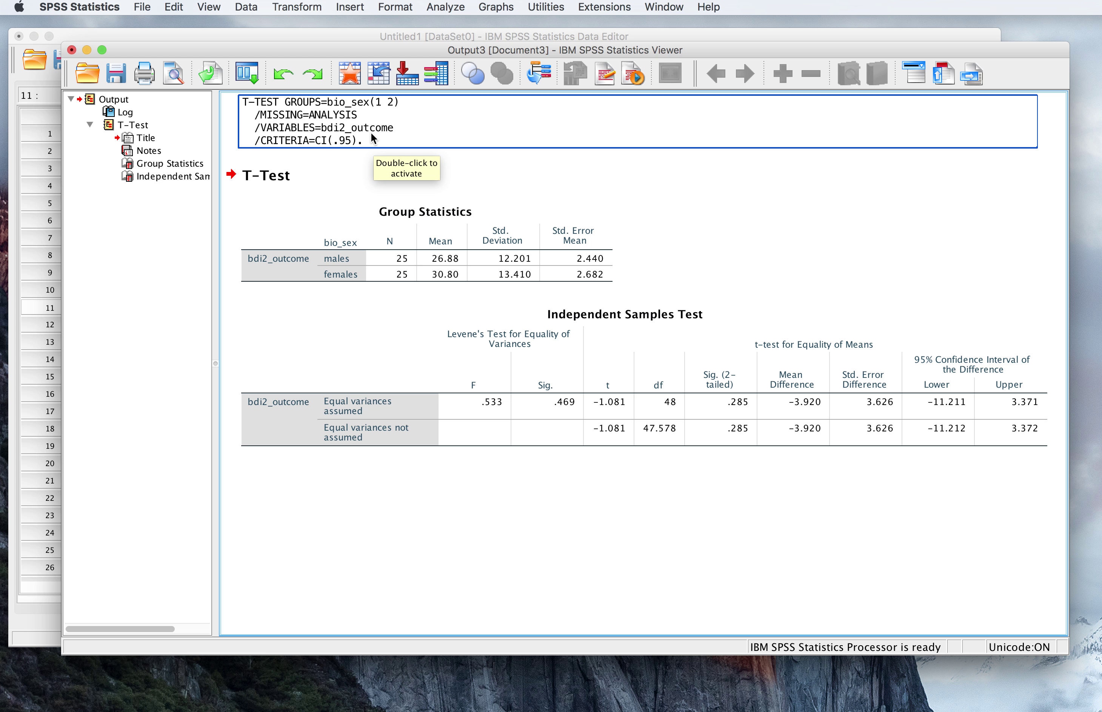
{"action": "left_click", "coordinate": [479, 173]}
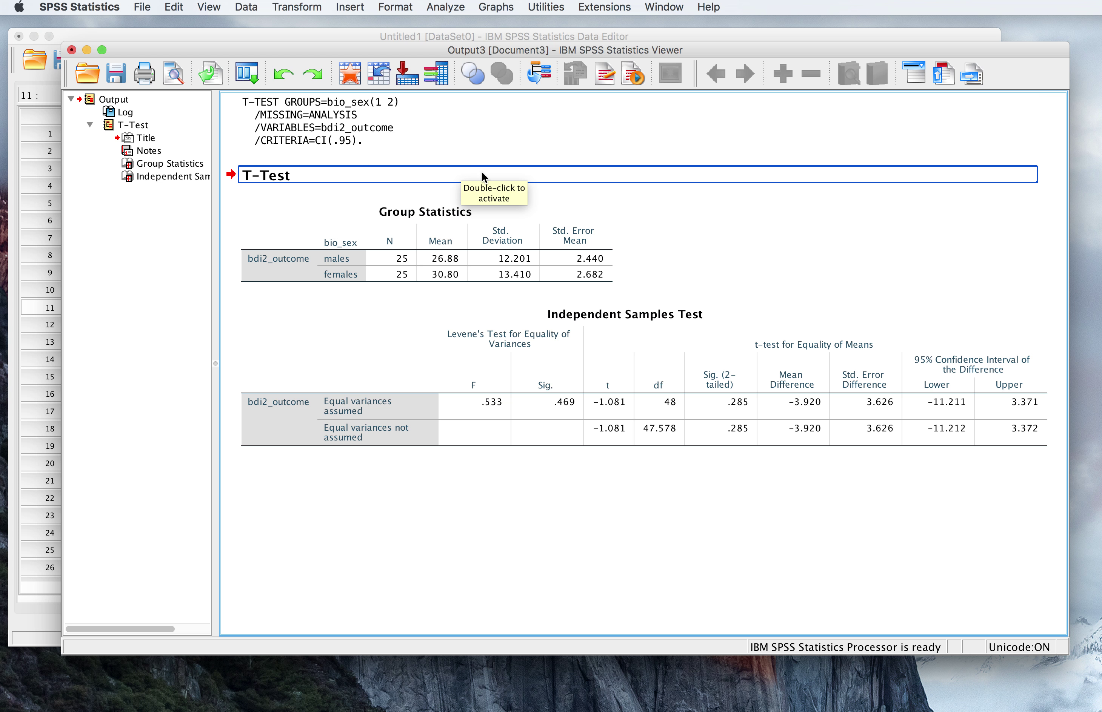
{"action": "left_click", "coordinate": [313, 251]}
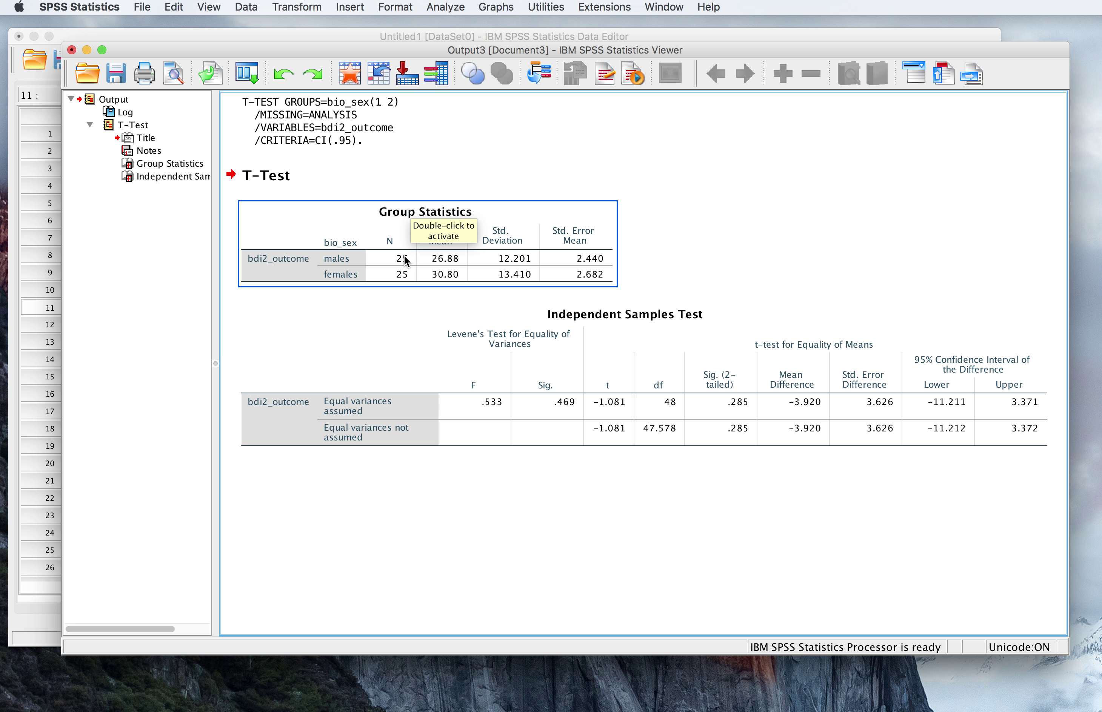
{"action": "left_click", "coordinate": [602, 176]}
{"action": "left_click", "coordinate": [468, 248]}
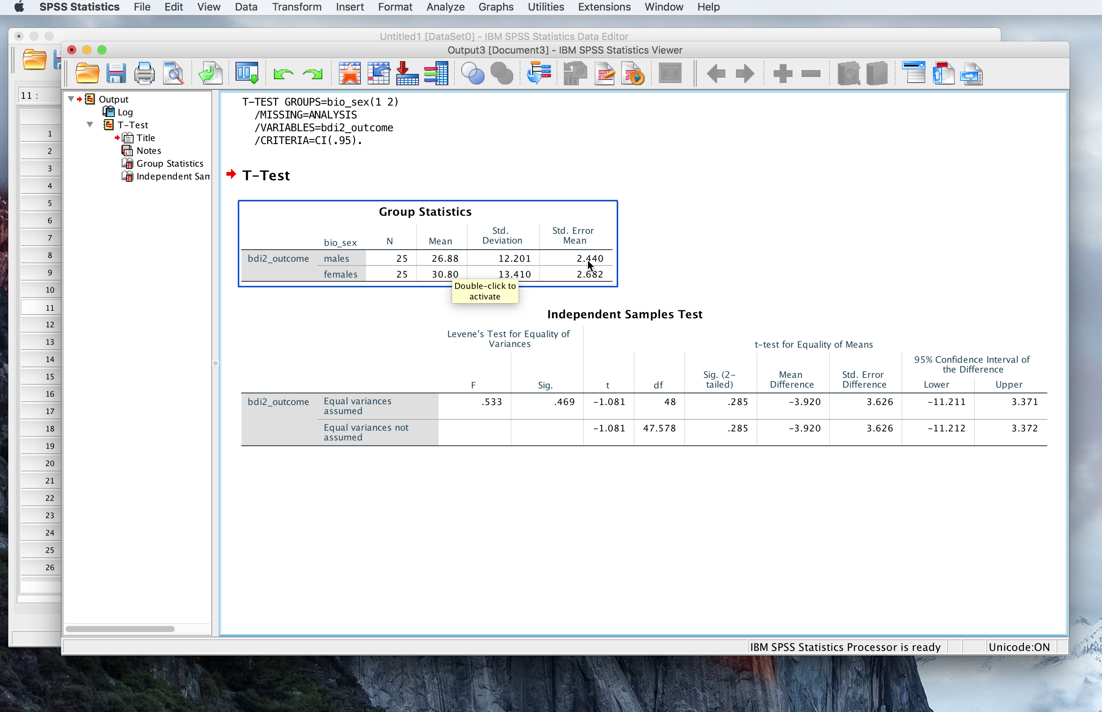
Step: Examine the two-tailed significance in the Independent Samples Test table and compare the means and standard deviations of males and females
{"action": "left_click", "coordinate": [666, 330]}
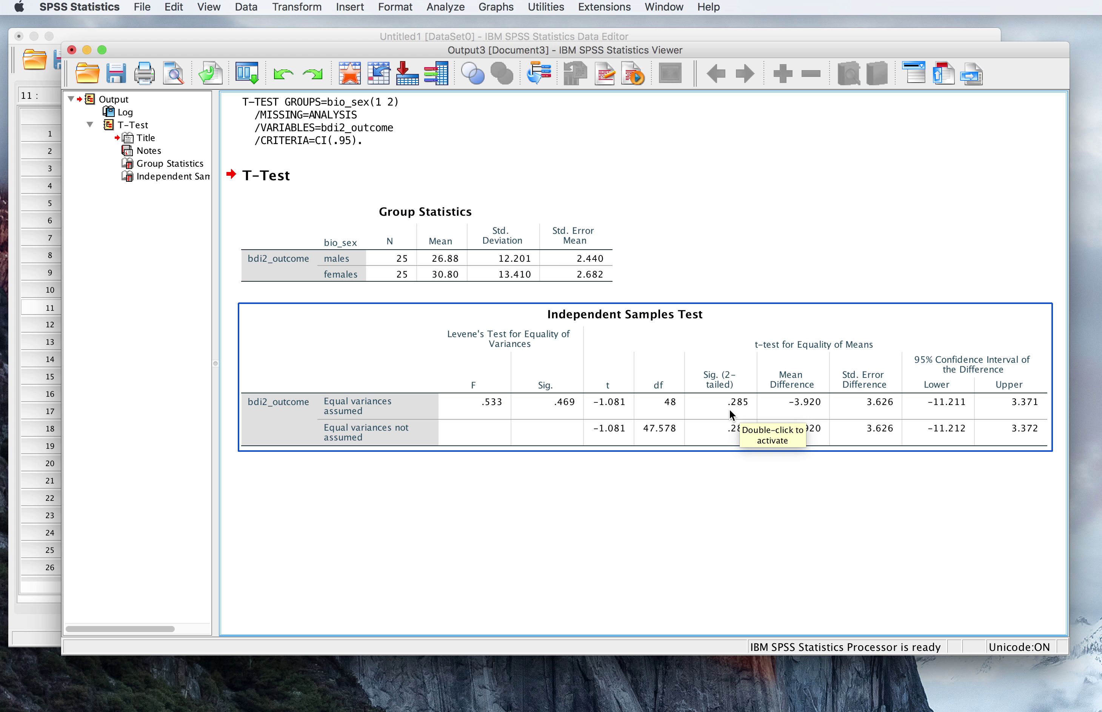
{"action": "left_click", "coordinate": [541, 271]}
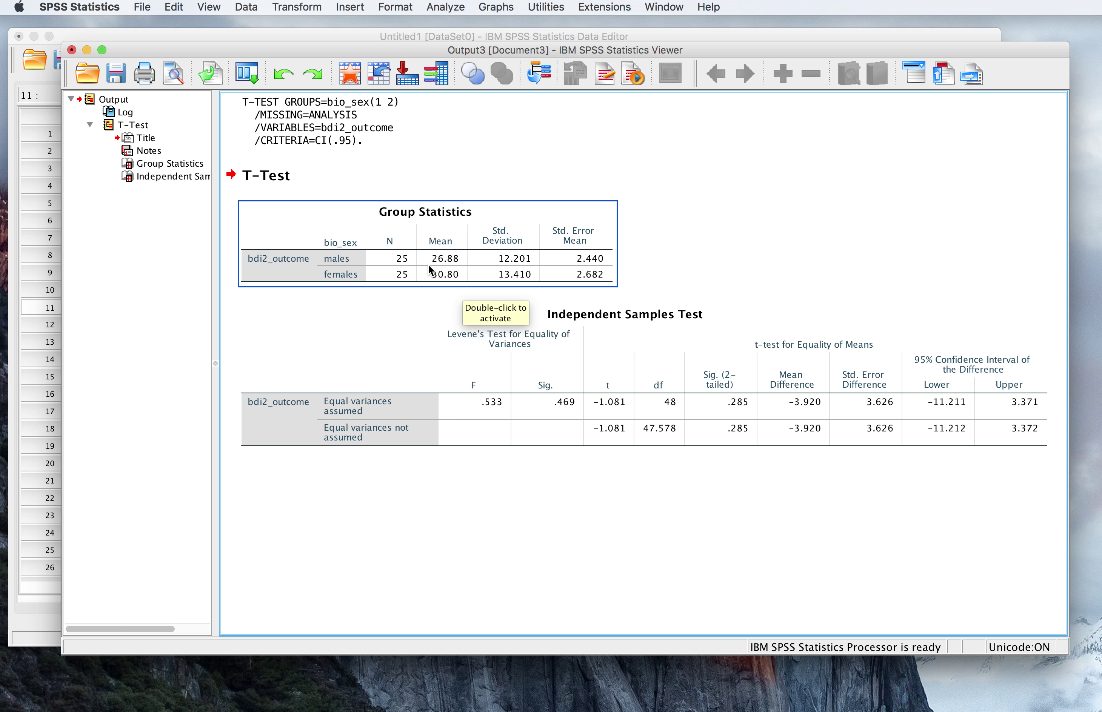
{"action": "left_click", "coordinate": [435, 285]}
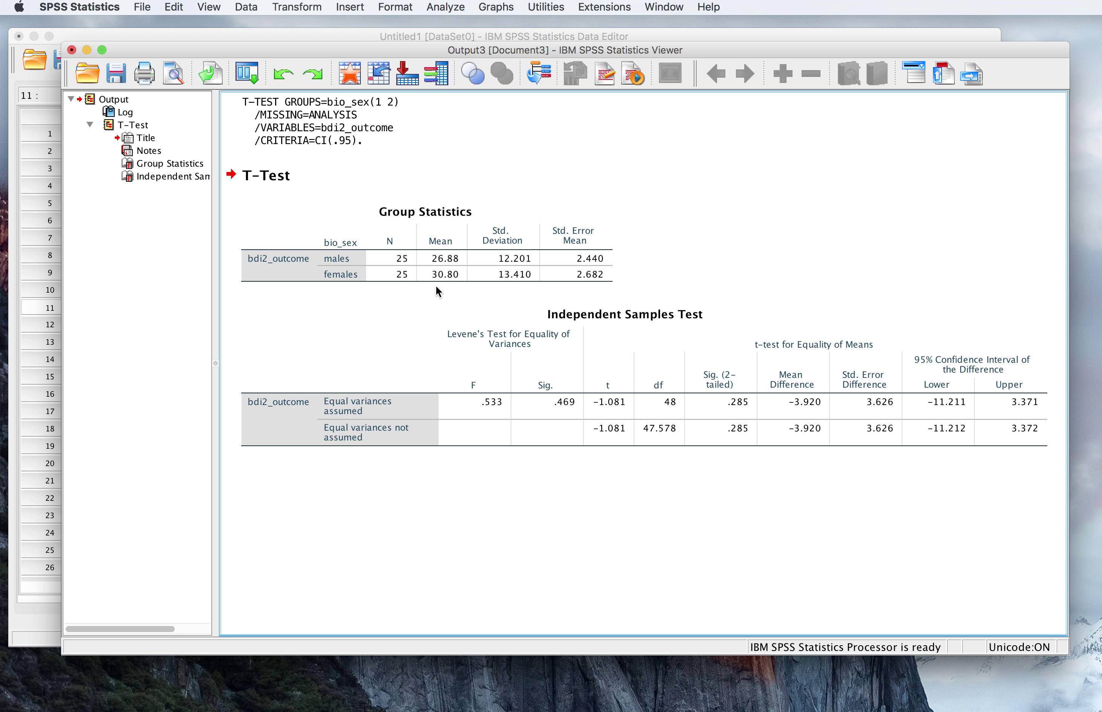
{"action": "left_click", "coordinate": [459, 268]}
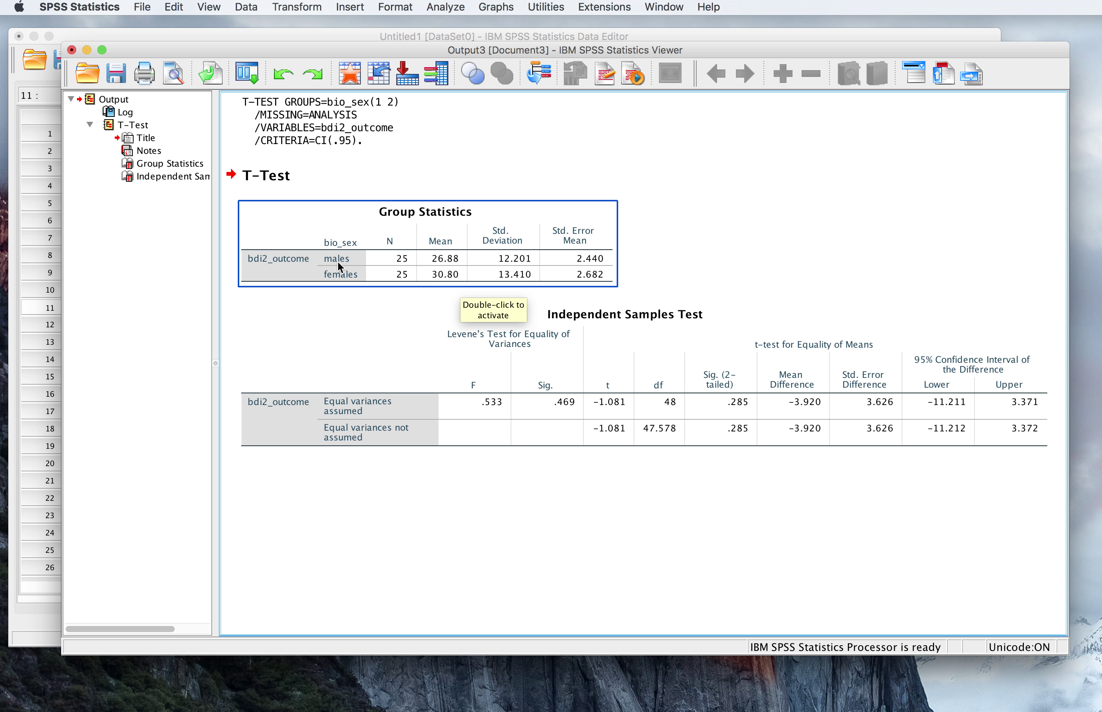
{"action": "left_click", "coordinate": [463, 287]}
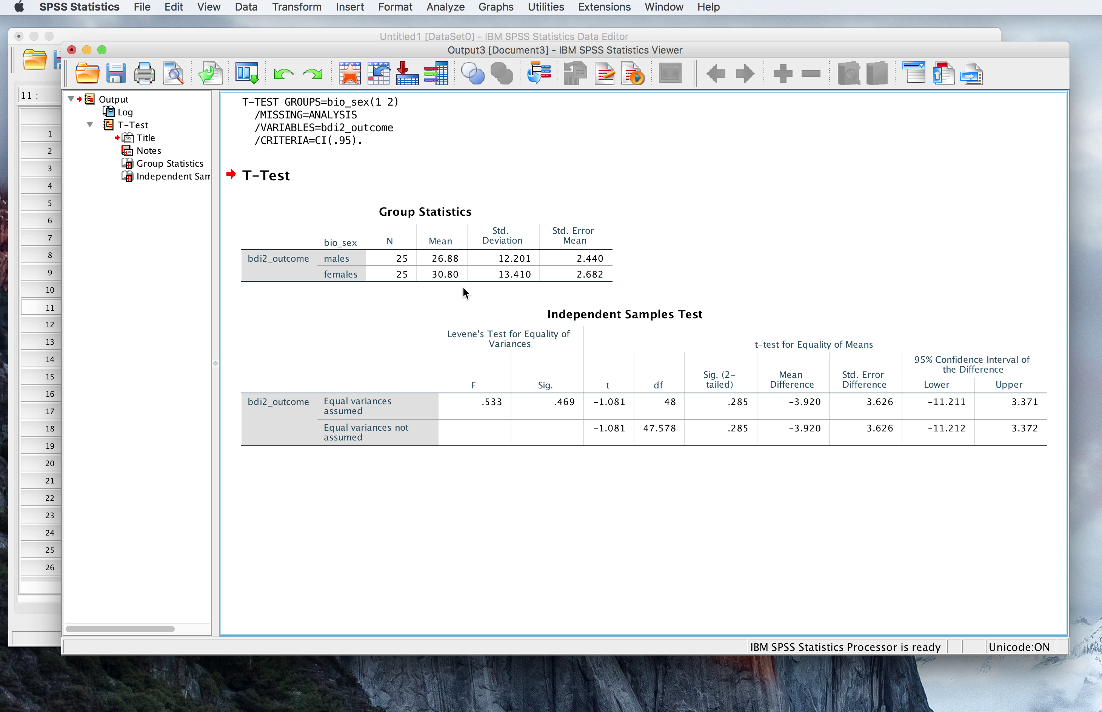
{"action": "left_click", "coordinate": [457, 284]}
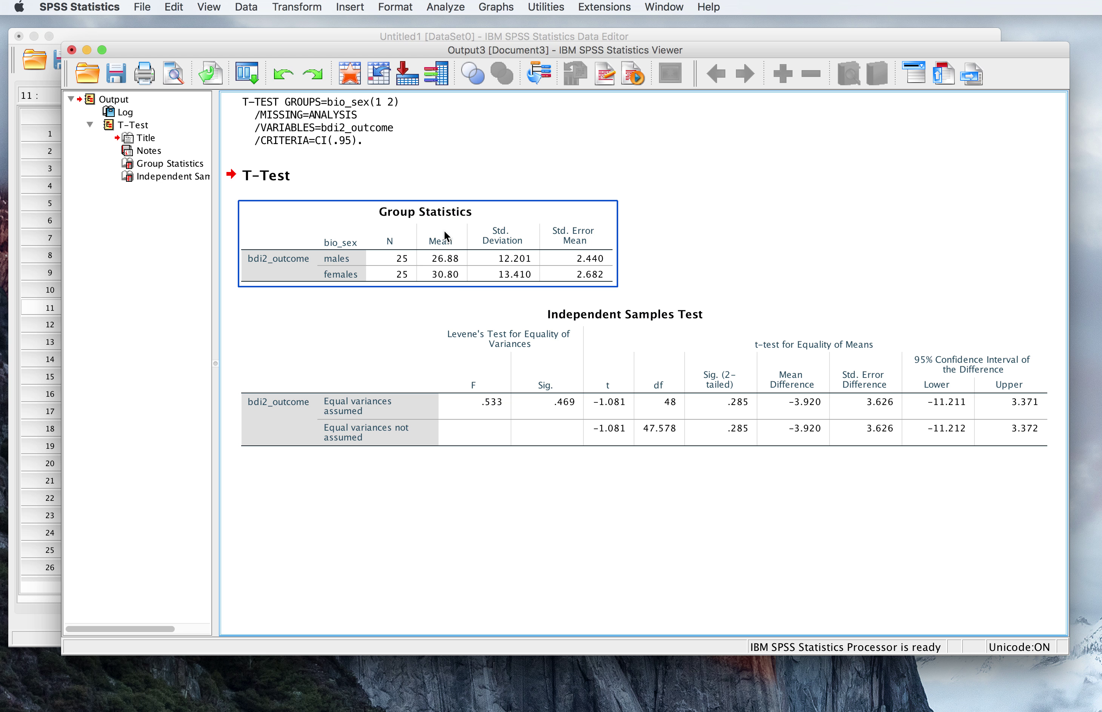
{"action": "left_click", "coordinate": [438, 293]}
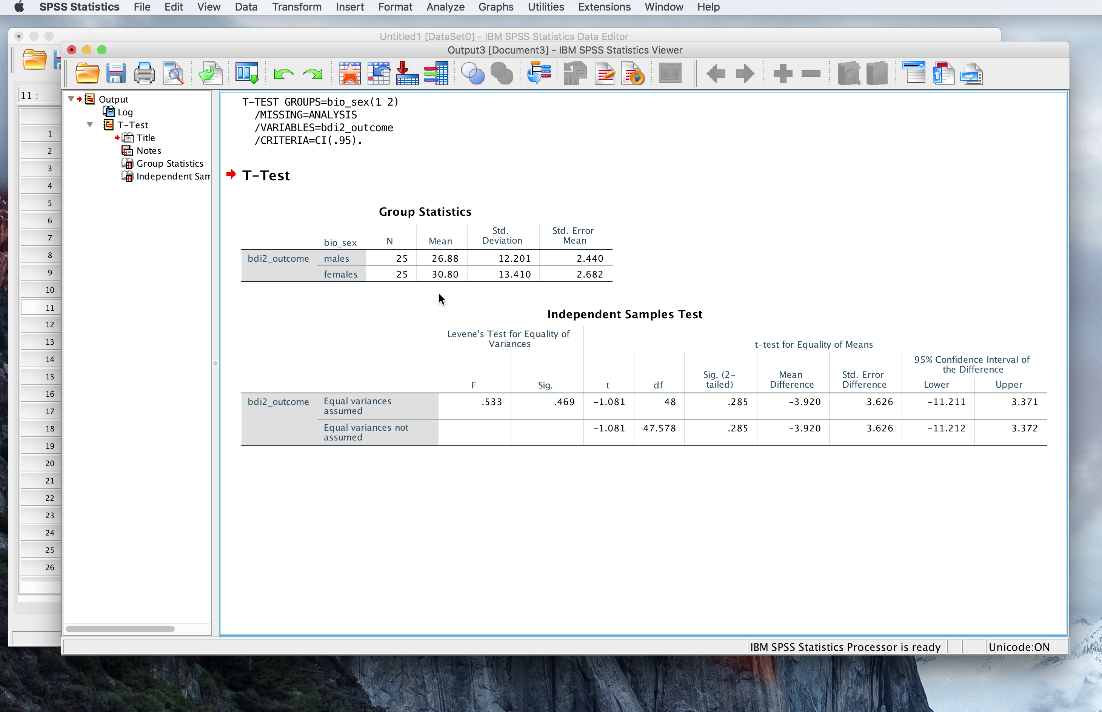
{"action": "left_click", "coordinate": [332, 250]}
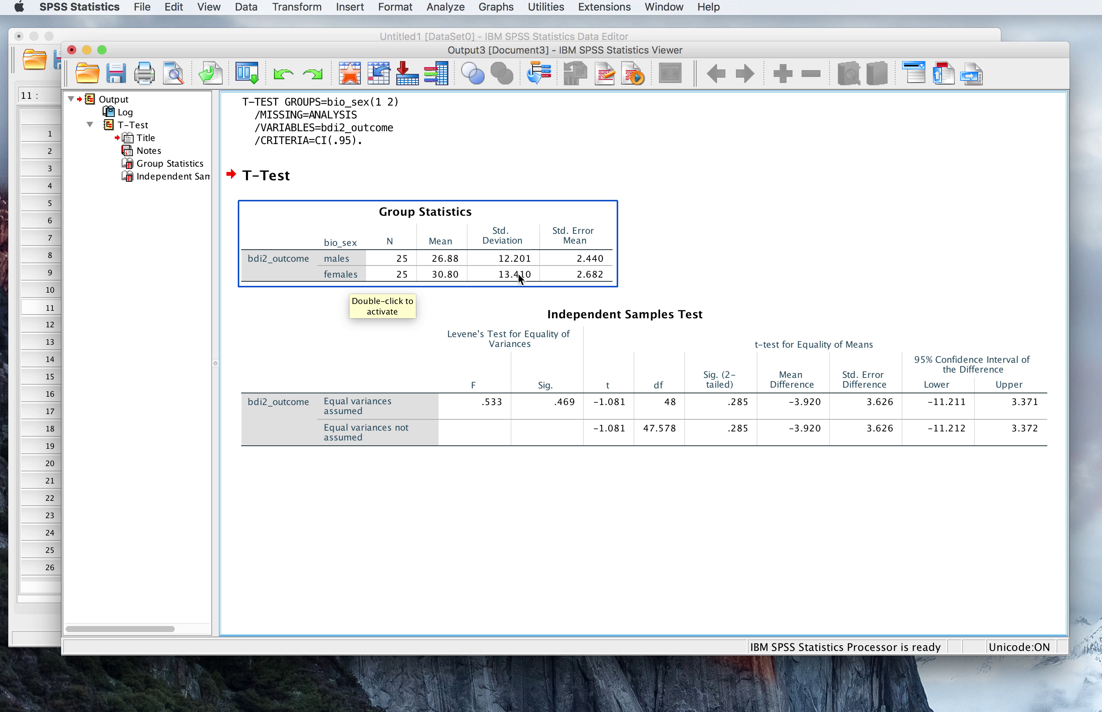
{"action": "left_click", "coordinate": [815, 321]}
{"action": "left_click", "coordinate": [528, 276]}
{"action": "left_click", "coordinate": [597, 273]}
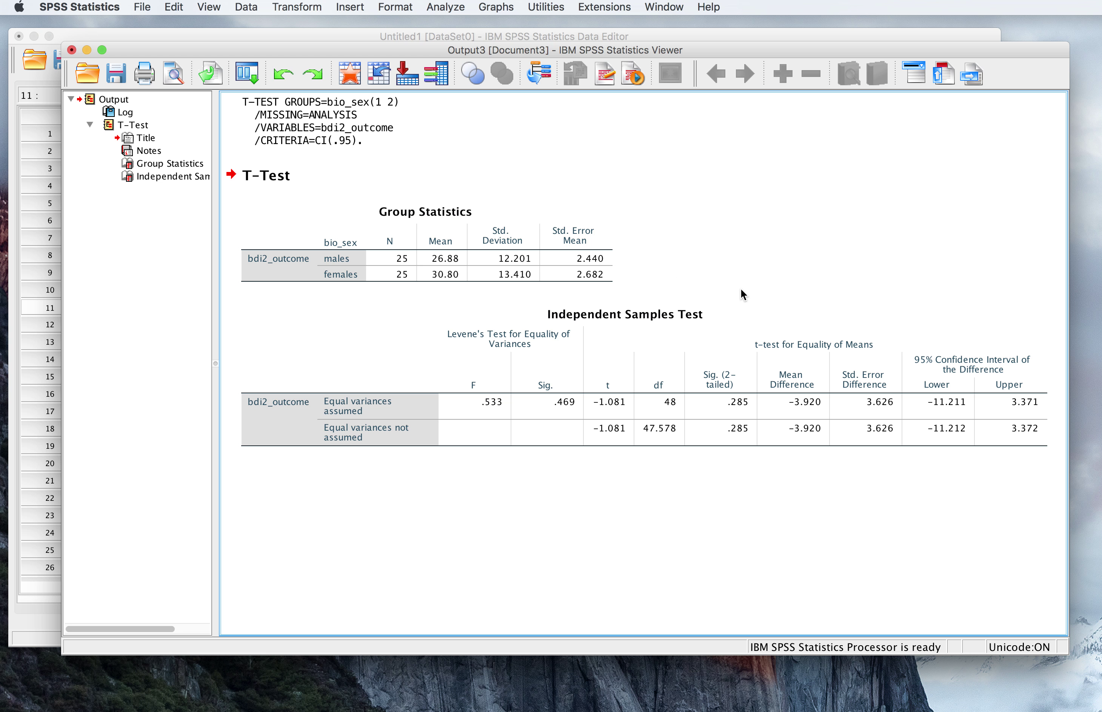
Step: Switch to the Word document with the Results write-up and arrange both windows so the t test tables stay visible above the text
{"action": "key", "text": "super+Tab"}
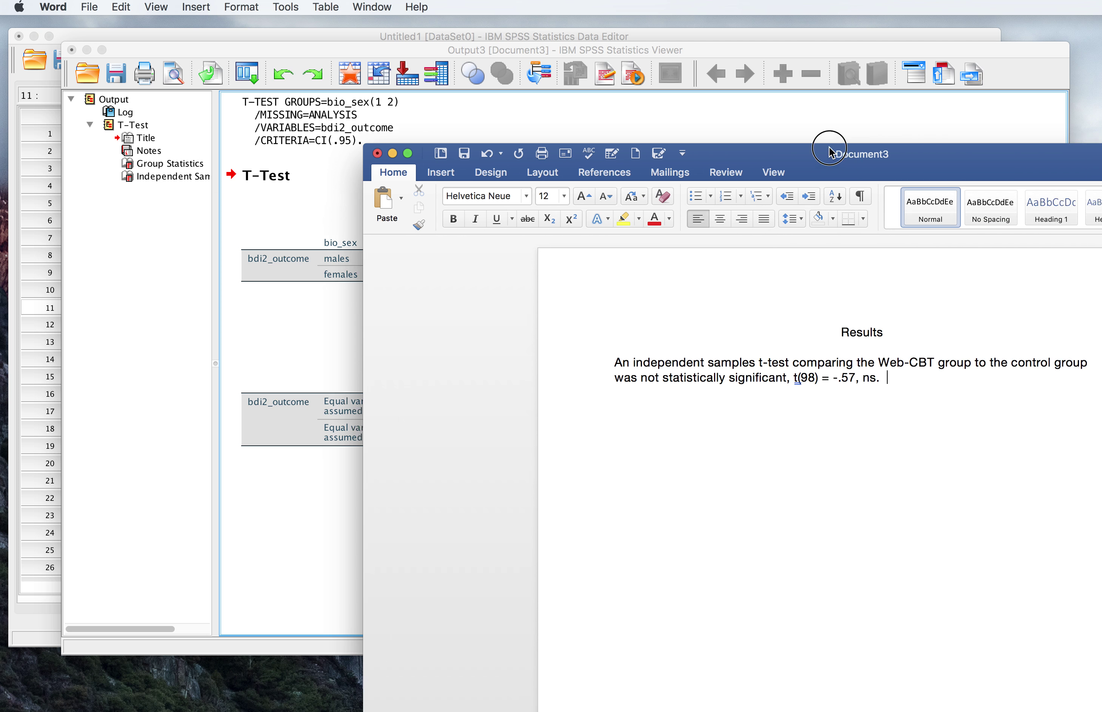
{"action": "left_click_drag", "start_coordinate": [828, 153], "coordinate": [554, 479]}
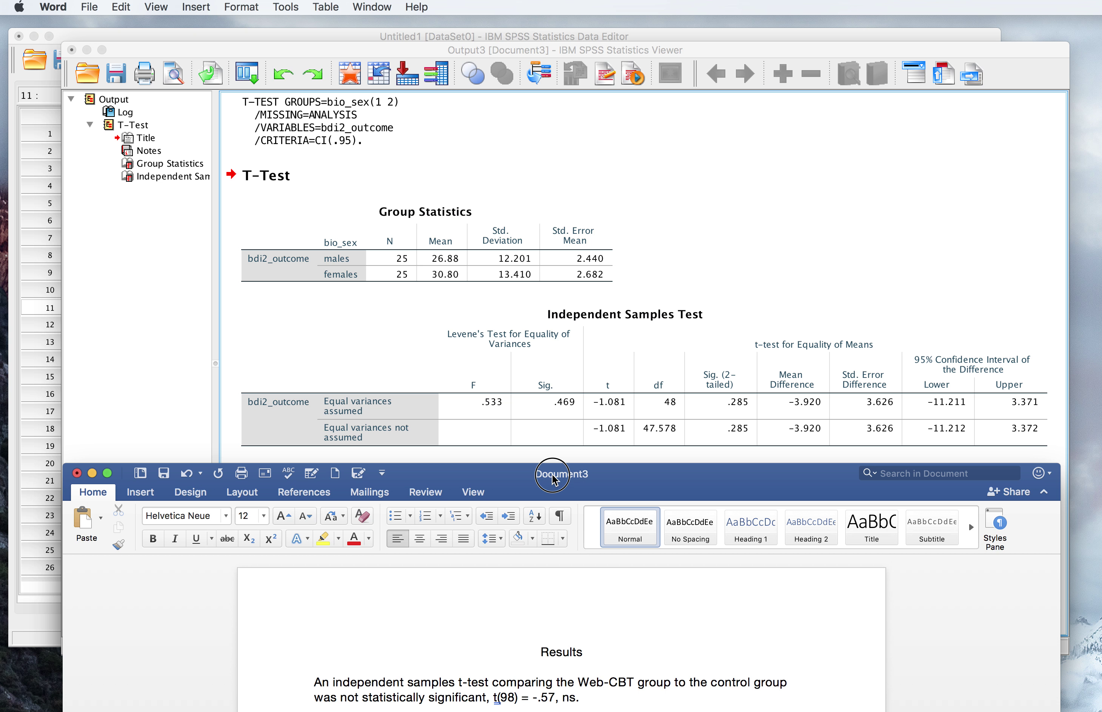
{"action": "left_click", "coordinate": [685, 302]}
{"action": "left_click", "coordinate": [743, 178]}
{"action": "left_click", "coordinate": [810, 95]}
{"action": "left_click_drag", "start_coordinate": [828, 50], "coordinate": [826, 24]}
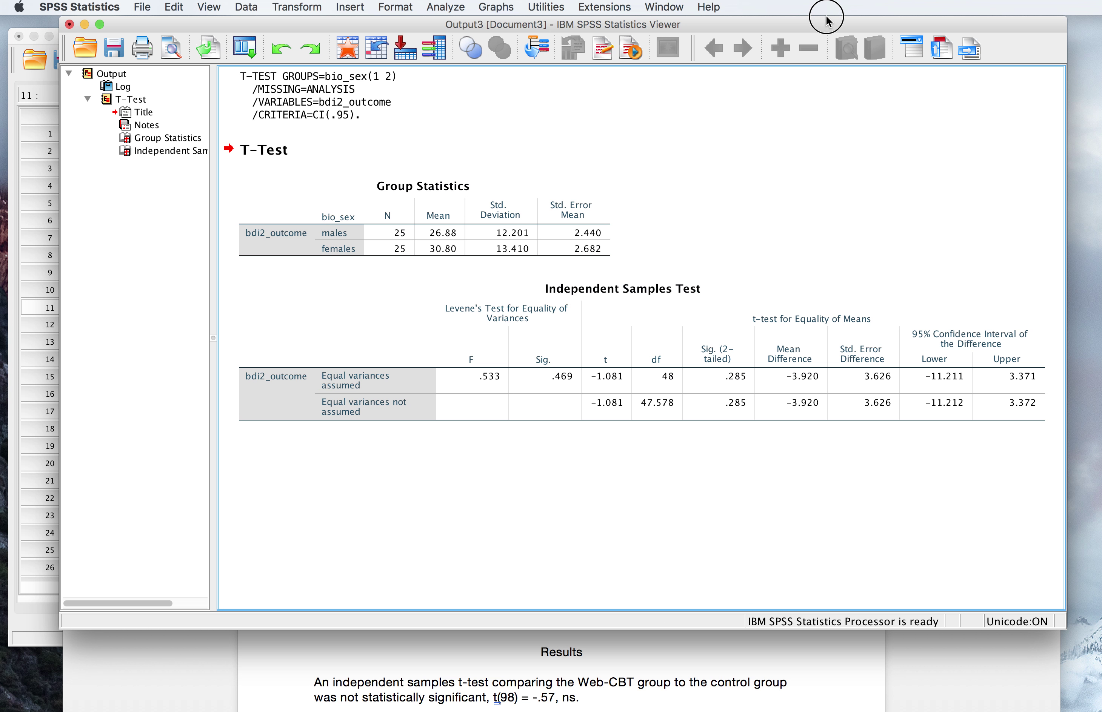
{"action": "left_click", "coordinate": [898, 632]}
{"action": "left_click_drag", "start_coordinate": [743, 485], "coordinate": [753, 455]}
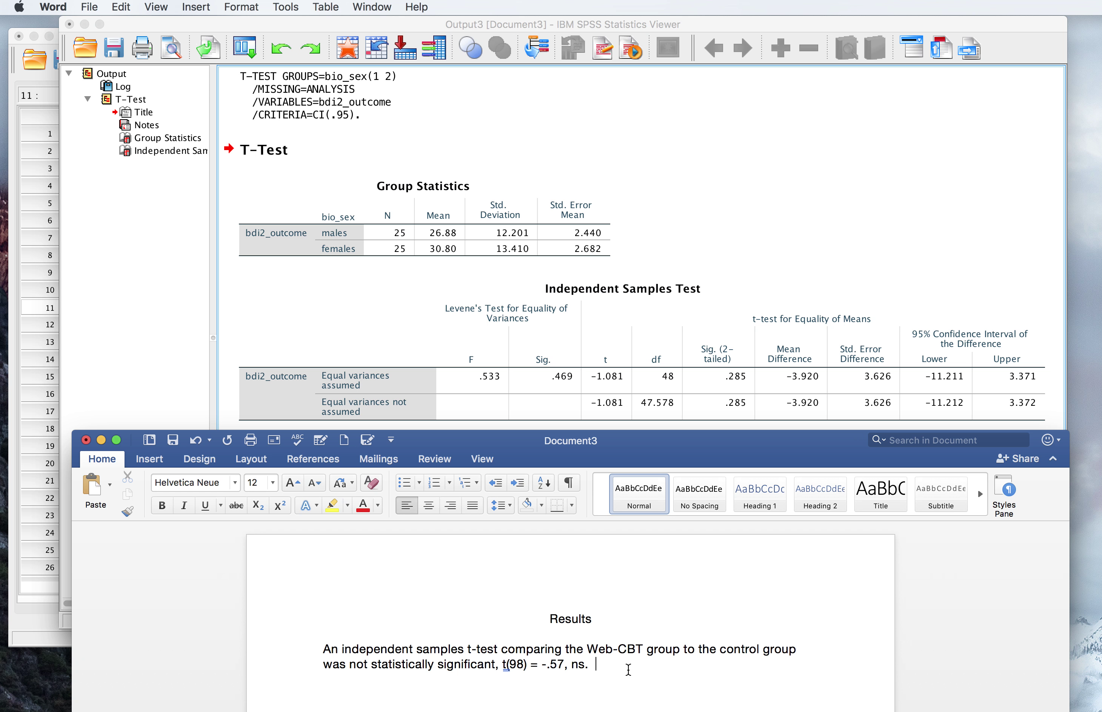
Step: Continue the Results paragraph with "Similarly, an independent samples t-test comparing men and women in the Web-CBT group found no"
{"action": "type", "text": "Similarly, an independe"}
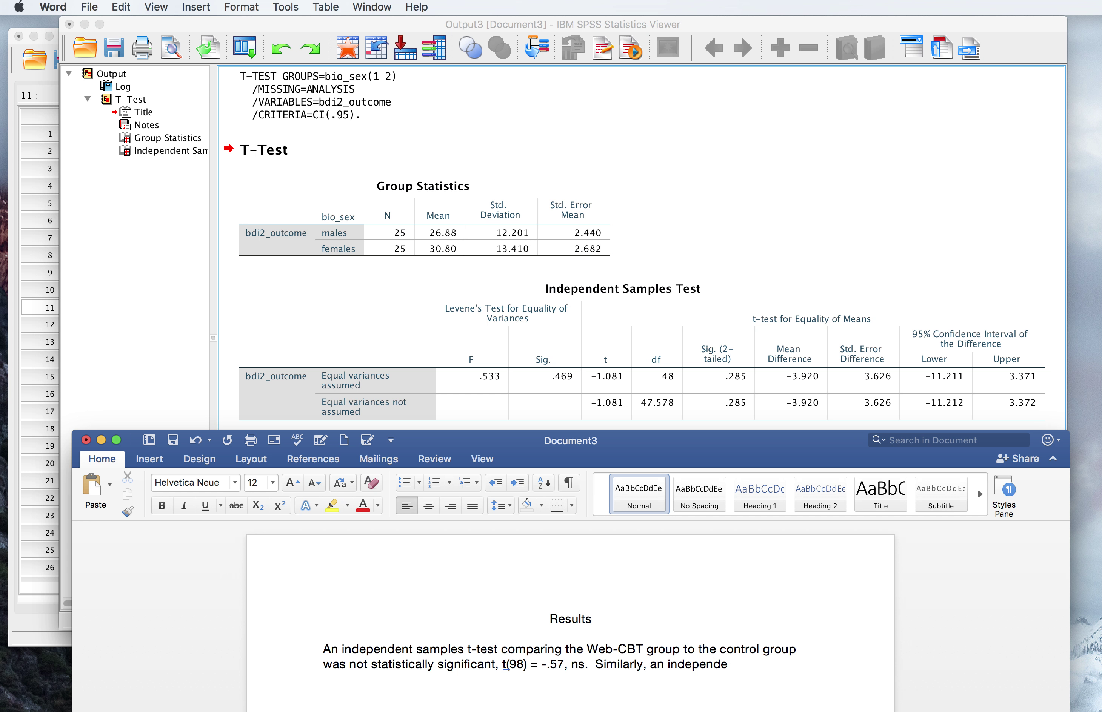
{"action": "type", "text": "nt samples t-test "}
{"action": "type", "text": "comparing men"}
{"action": "type", "text": " and women"}
{"action": "type", "text": " in the "}
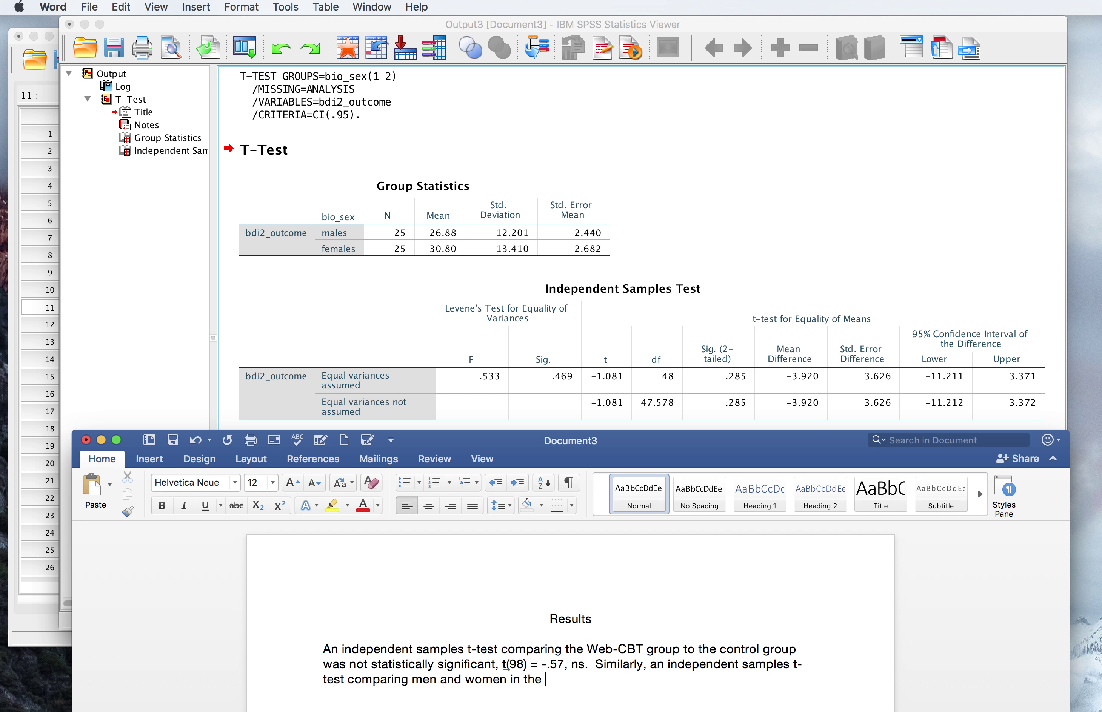
{"action": "type", "text": "Web-CBT group found no mean"}
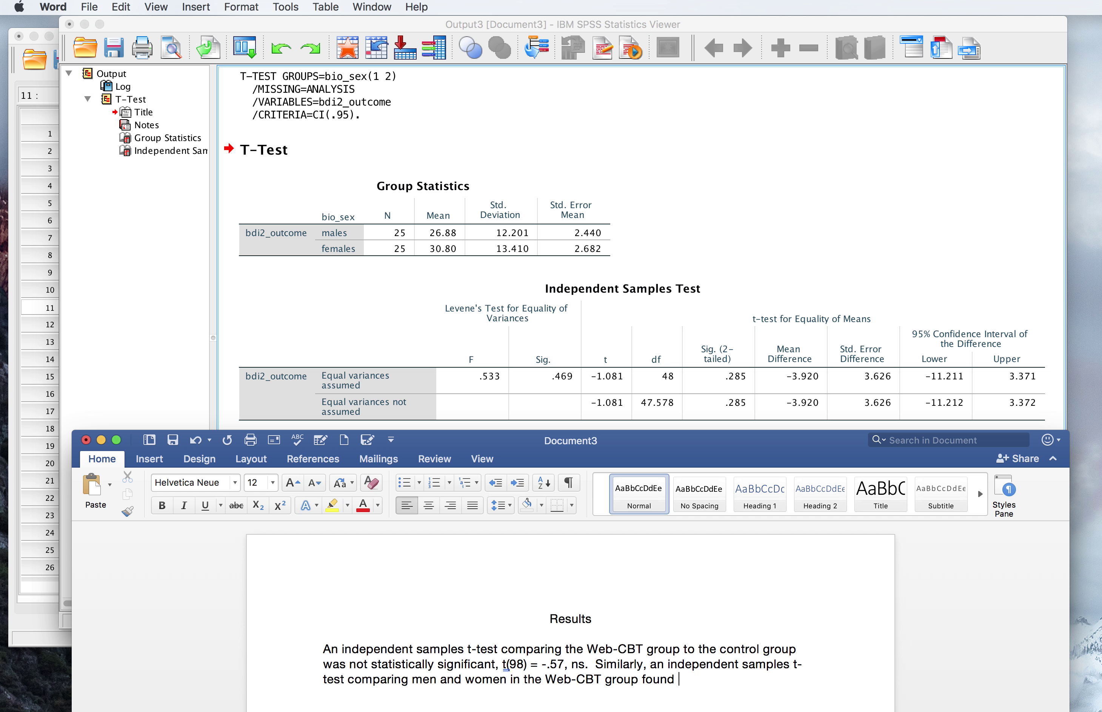
{"action": "type", "text": "a"}
{"action": "key", "text": "BackSpace"}
{"action": "key", "text": "BackSpace"}
{"action": "key", "text": "BackSpace"}
{"action": "key", "text": "BackSpace"}
{"action": "key", "text": "BackSpace"}
{"action": "key", "text": "BackSpace"}
Step: Extend the new sentence with "statistically significant difference in BDI-II scores"
{"action": "type", "text": "stat"}
{"action": "type", "text": "istically sig"}
{"action": "type", "text": "nificant differe"}
{"action": "type", "text": "nce in"}
{"action": "key", "text": "BackSpace"}
{"action": "key", "text": "BackSpace"}
{"action": "type", "text": "in BDI-II scores"}
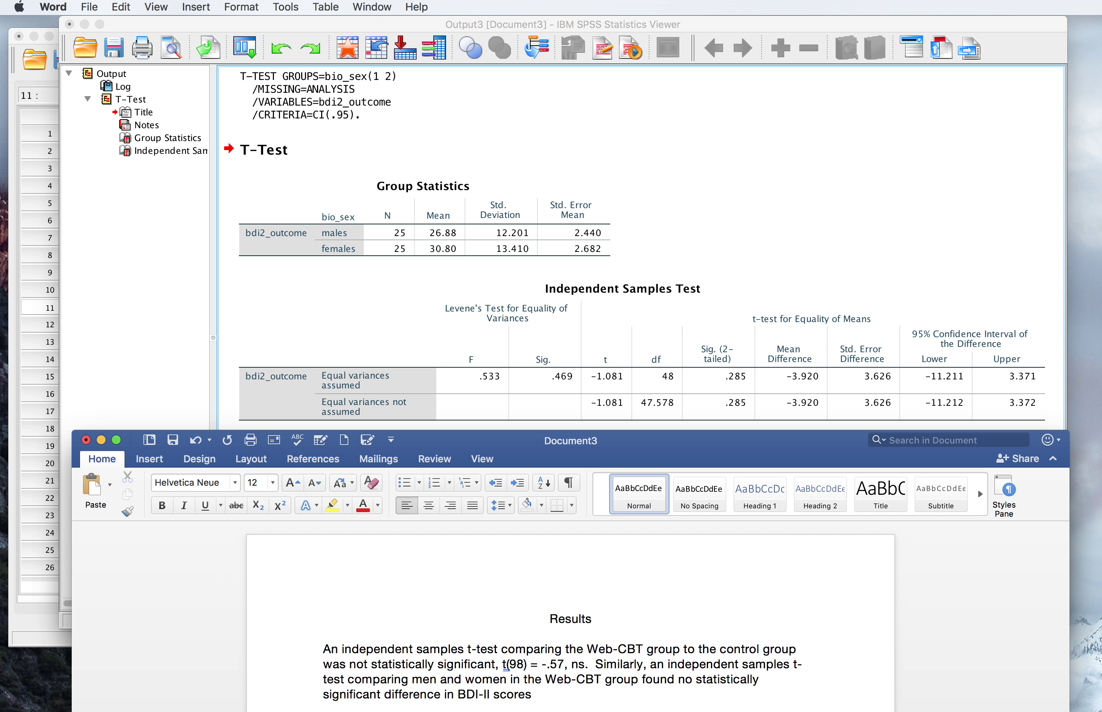
Step: Finish the sentence on men and women with the test statistic from the output, ", t(48) = -1.08, ns."
{"action": "type", "text": ", t("}
{"action": "left_click", "coordinate": [739, 330]}
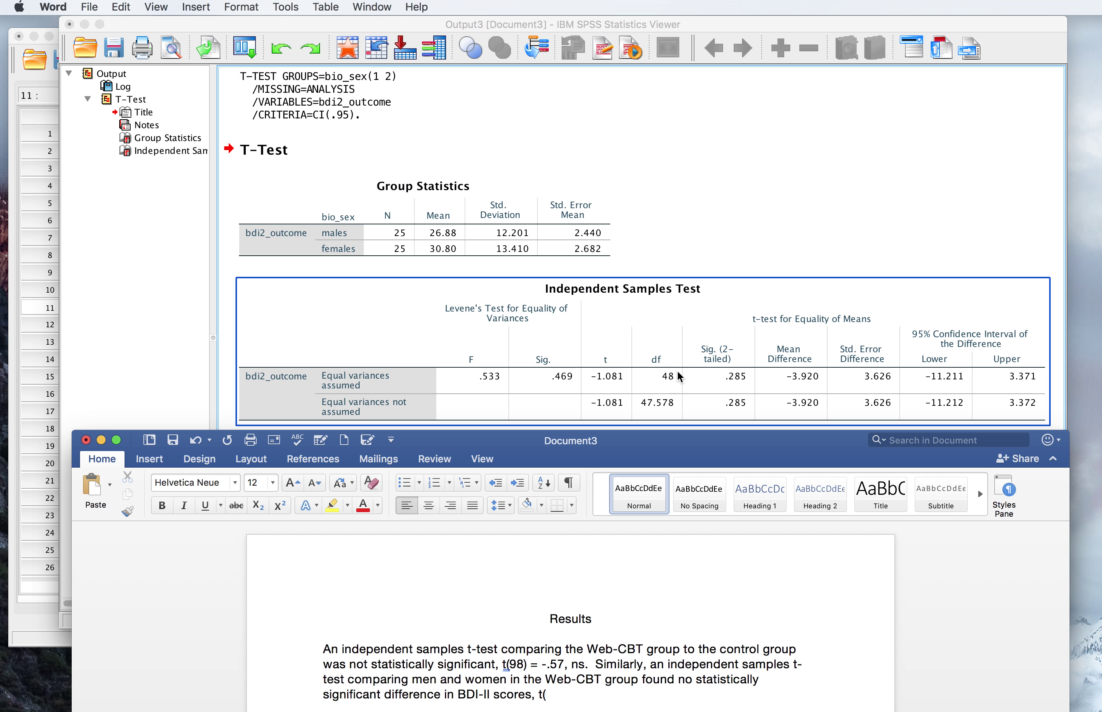
{"action": "left_click", "coordinate": [613, 702]}
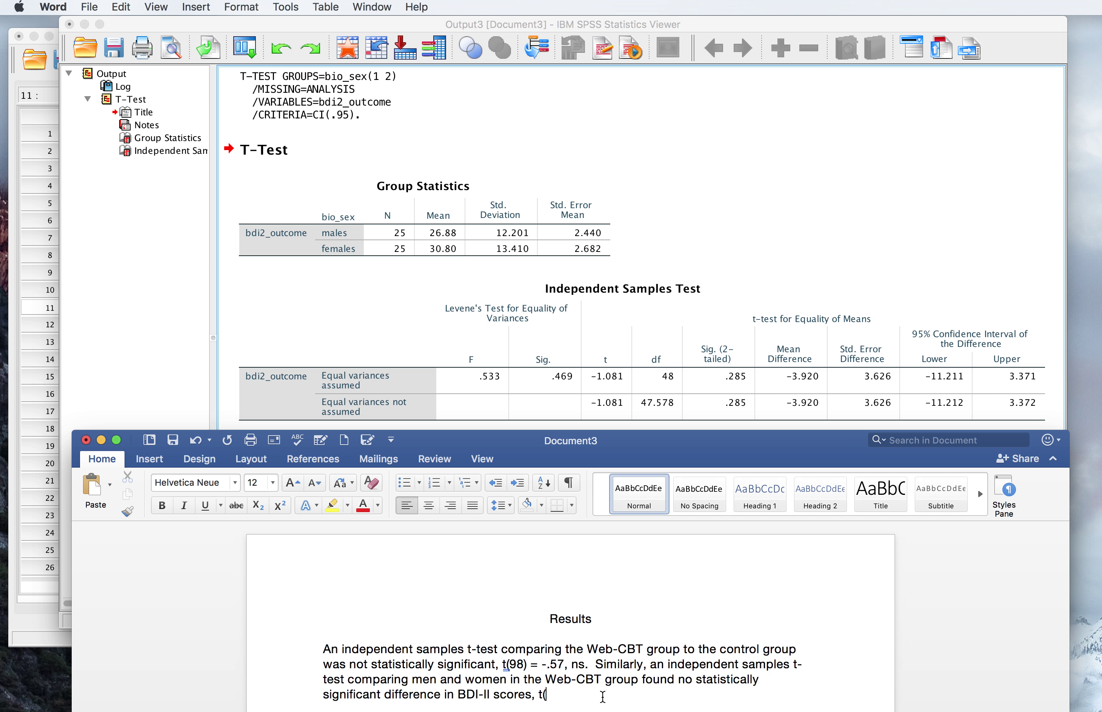
{"action": "type", "text": "48) ="}
{"action": "left_click", "coordinate": [622, 383]}
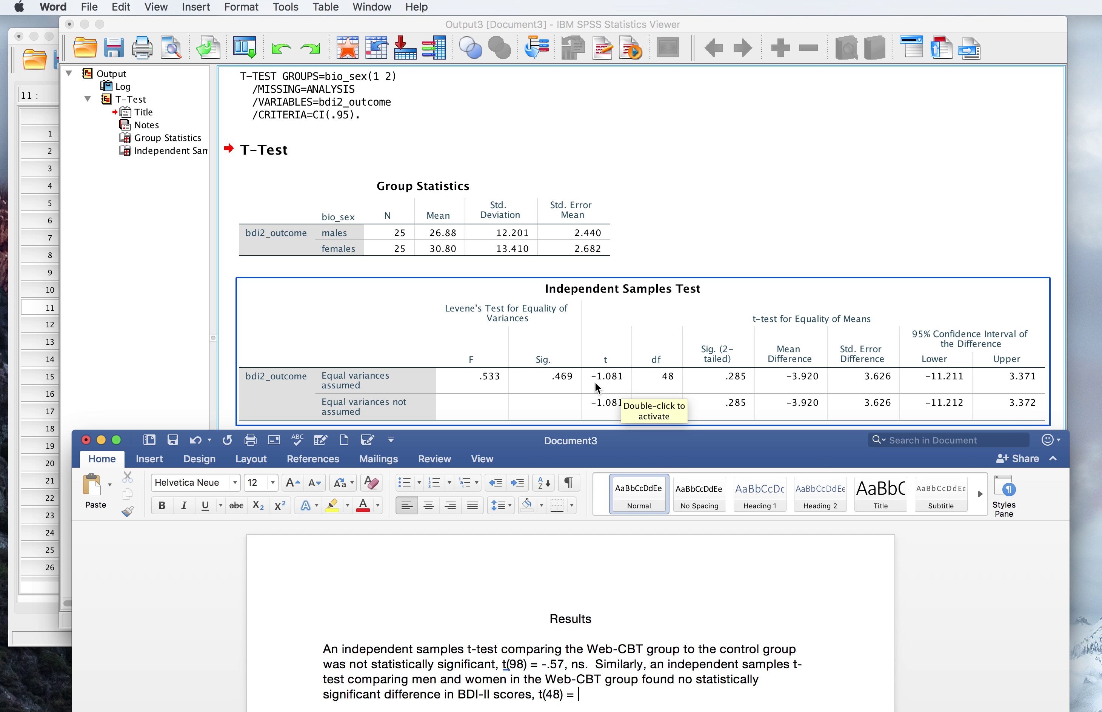
{"action": "left_click", "coordinate": [430, 234]}
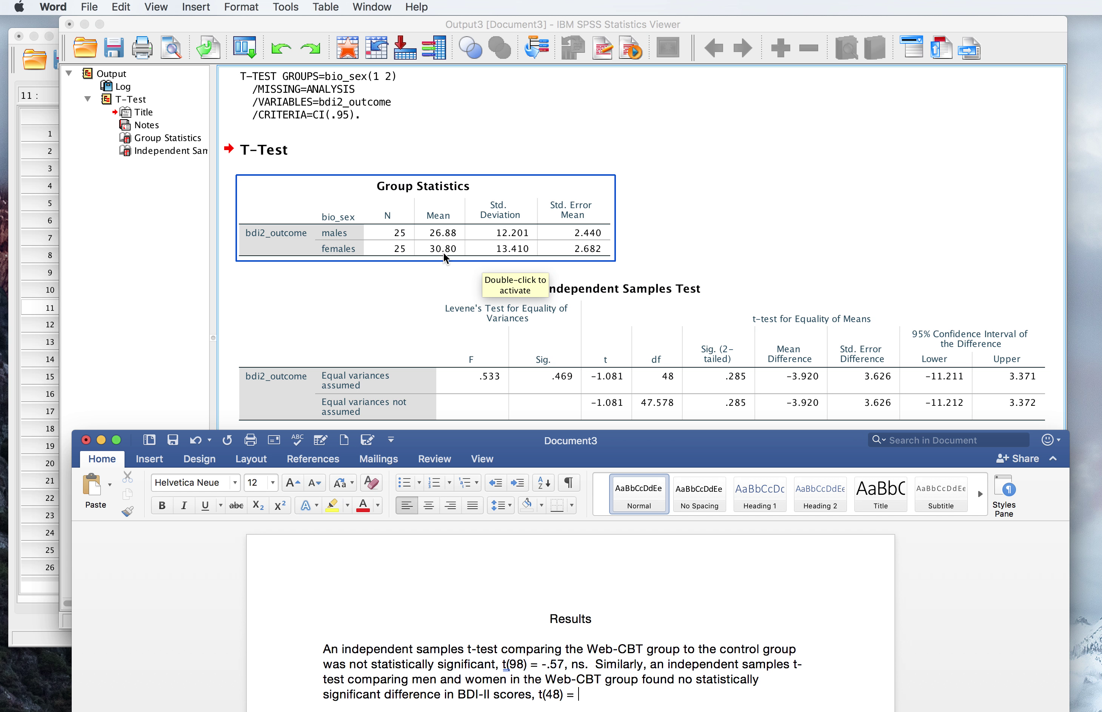
{"action": "left_click", "coordinate": [590, 334]}
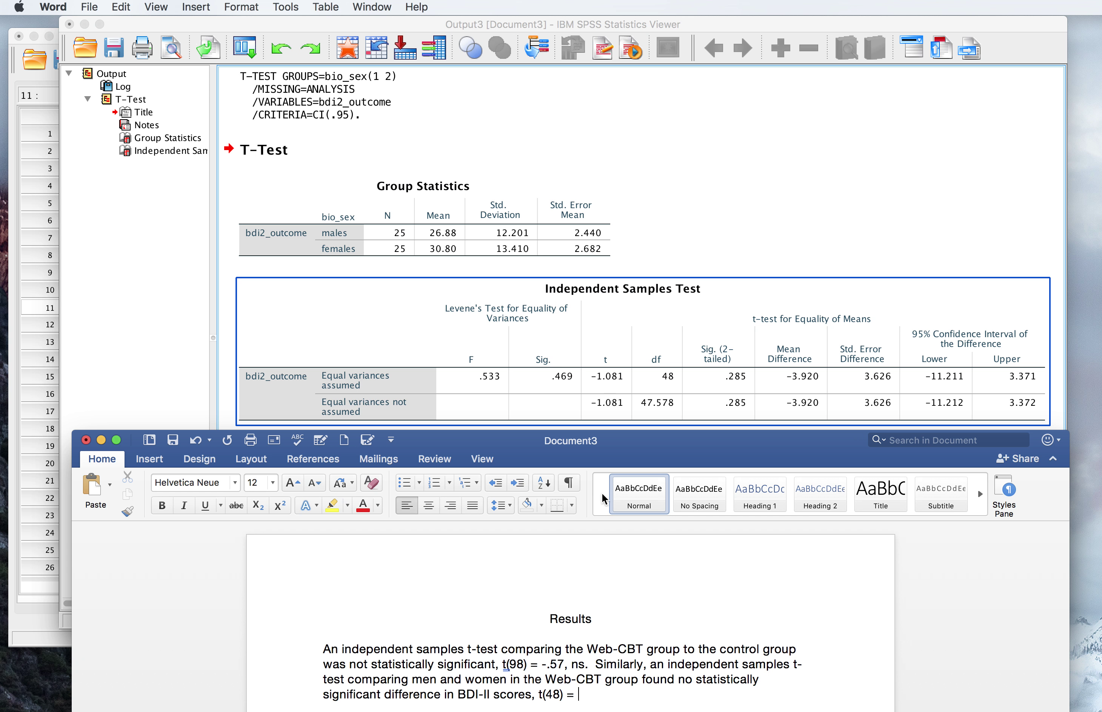
{"action": "left_click", "coordinate": [600, 697]}
{"action": "type", "text": "-"}
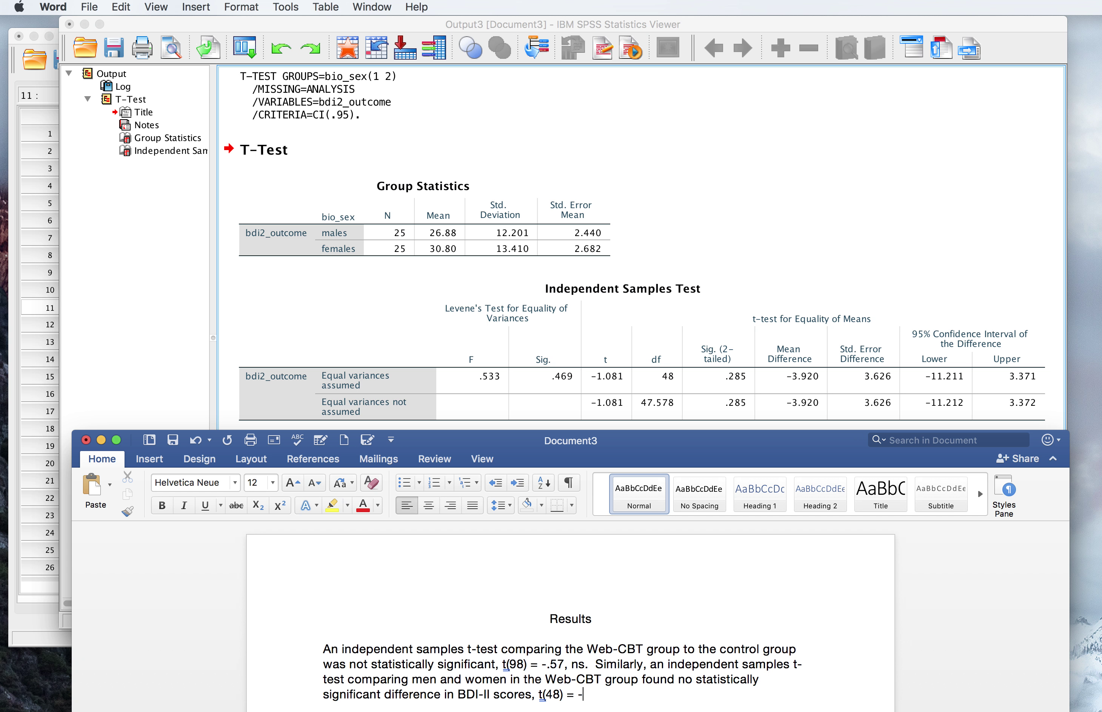
{"action": "type", "text": "1.08, ns."}
Step: Italicize "ns" and the "t" of t(48) in the sentence comparing men and women
{"action": "left_click", "coordinate": [621, 694]}
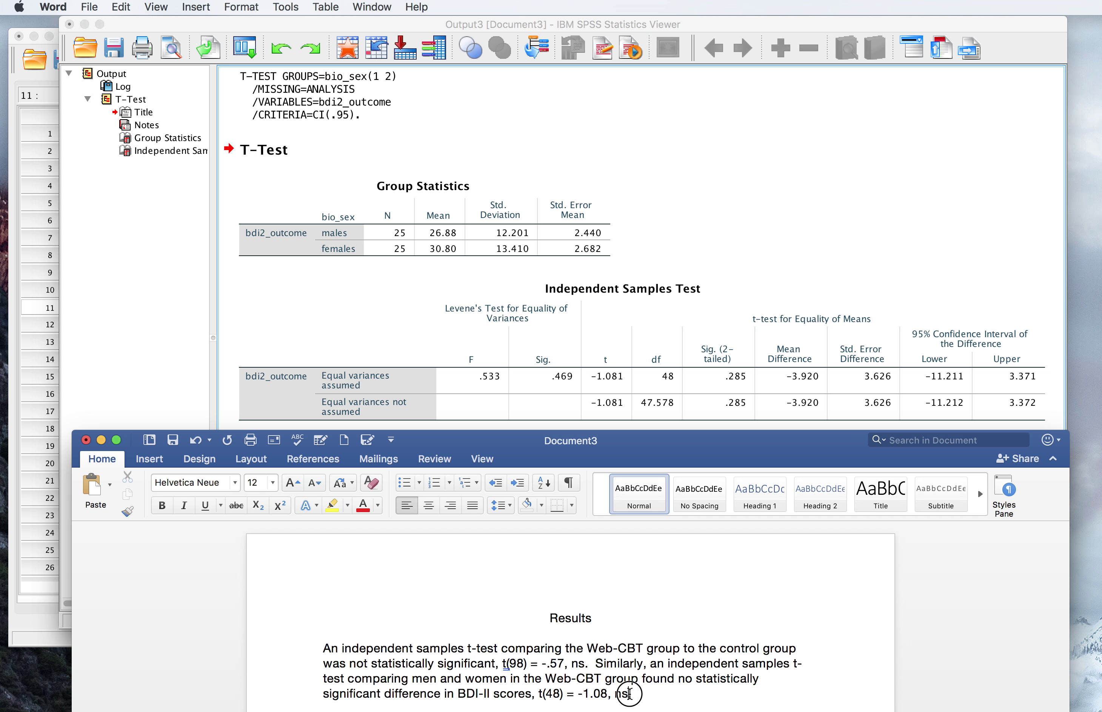
{"action": "double_click", "coordinate": [618, 695]}
{"action": "left_click", "coordinate": [184, 507]}
{"action": "left_click", "coordinate": [539, 692]}
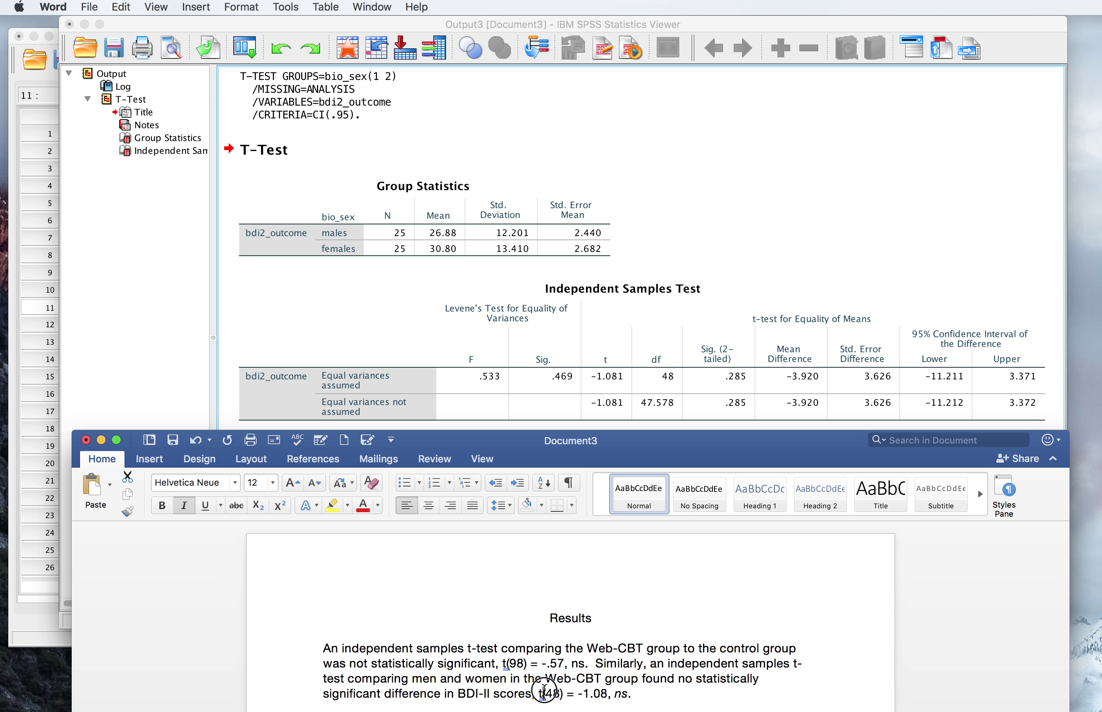
{"action": "left_click", "coordinate": [183, 507]}
Step: Italicize "ns" and the "t" of t(98) in the sentence comparing the Web-CBT and control groups
{"action": "double_click", "coordinate": [578, 665]}
{"action": "left_click", "coordinate": [185, 513]}
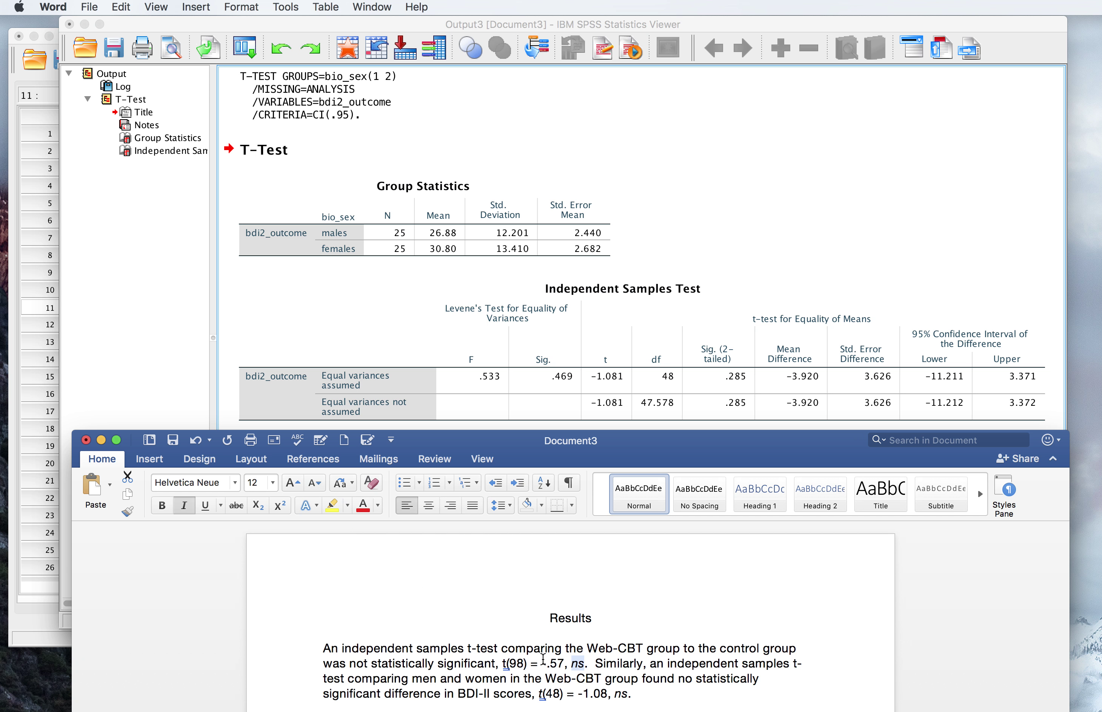
{"action": "left_click", "coordinate": [510, 663]}
{"action": "double_click", "coordinate": [506, 663]}
{"action": "left_click", "coordinate": [186, 505]}
{"action": "scroll", "coordinate": [836, 671], "scroll_direction": "down", "scroll_amount": 2}
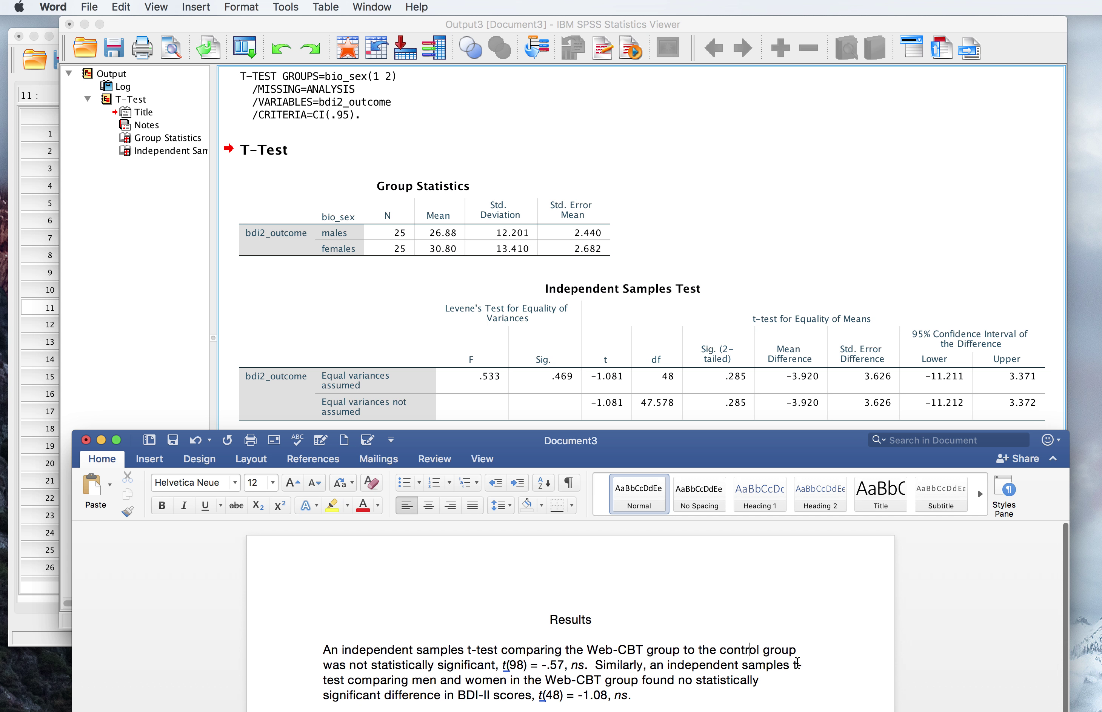